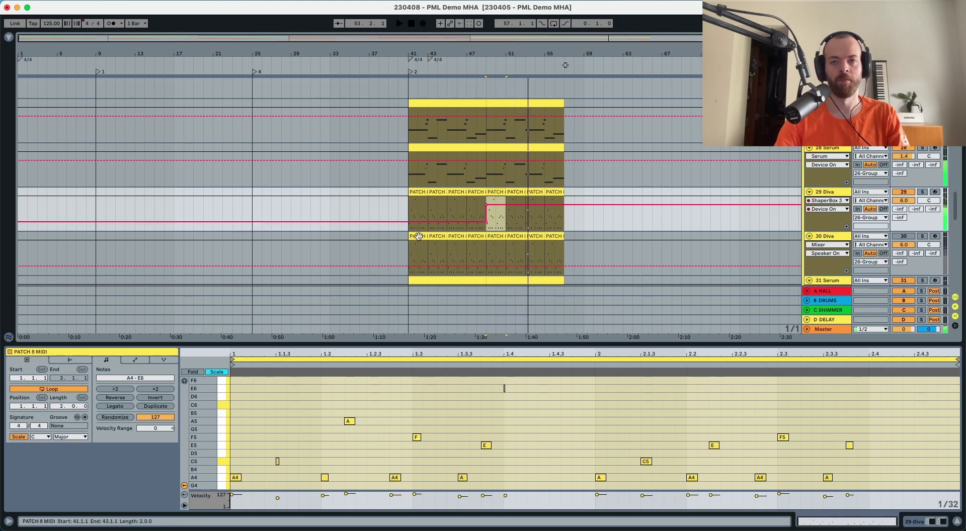
Stop playback, select the first clip at bar 41 on track 30 Diva, and solo that track with its devices shown.
key(space)
click(419, 236)
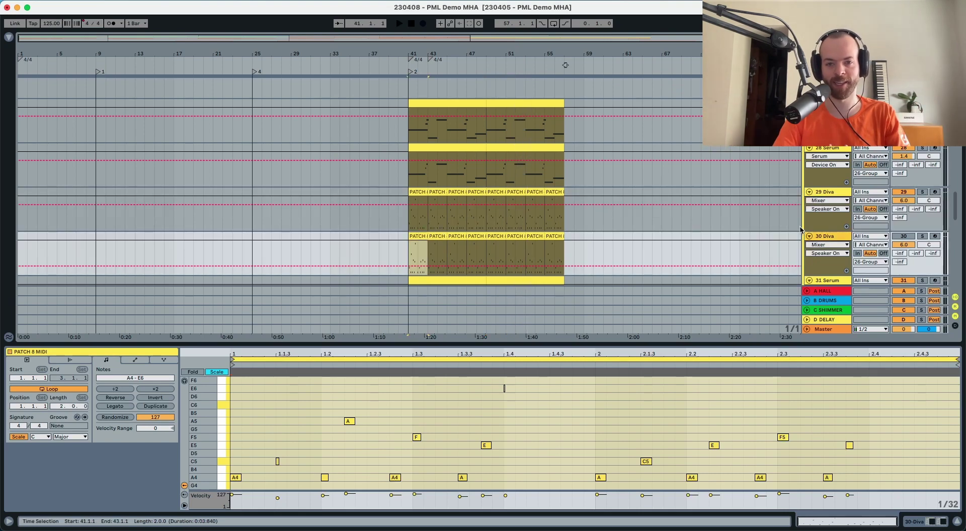
key(s)
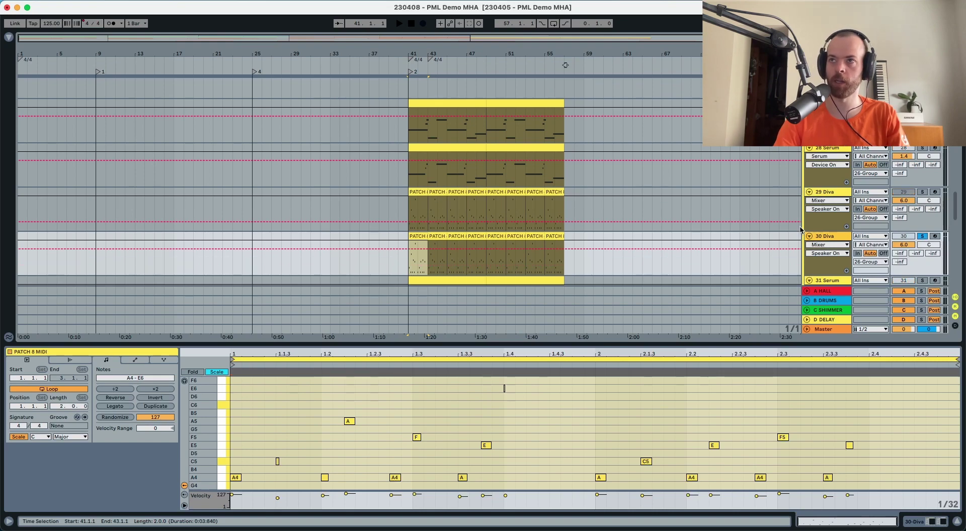
click(817, 236)
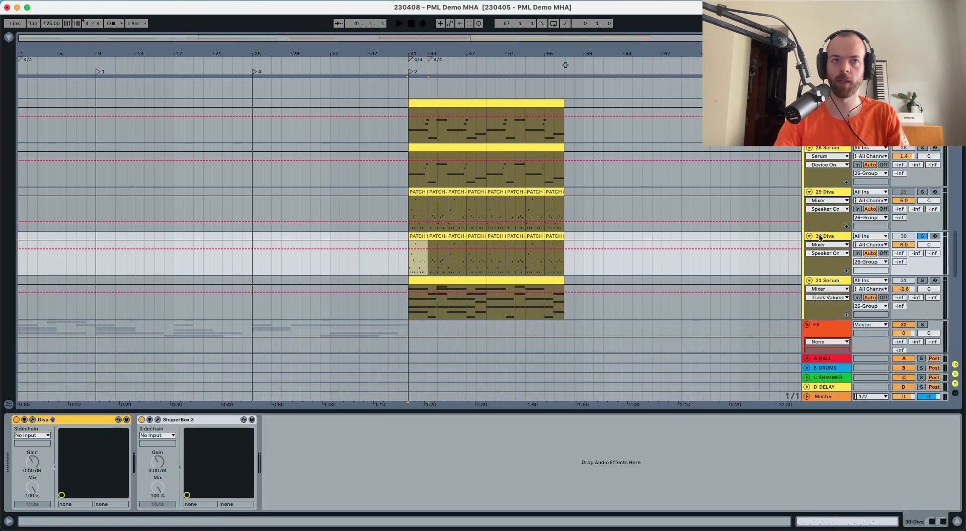
Turn off the ShaperBox 3 effect and audition the starting patch with the Diva instrument window open.
click(141, 420)
click(33, 420)
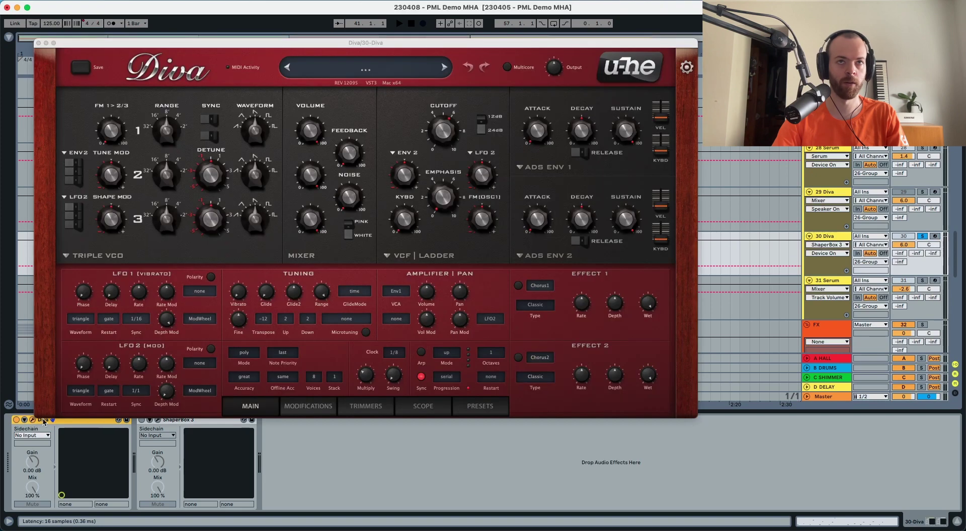
key(space)
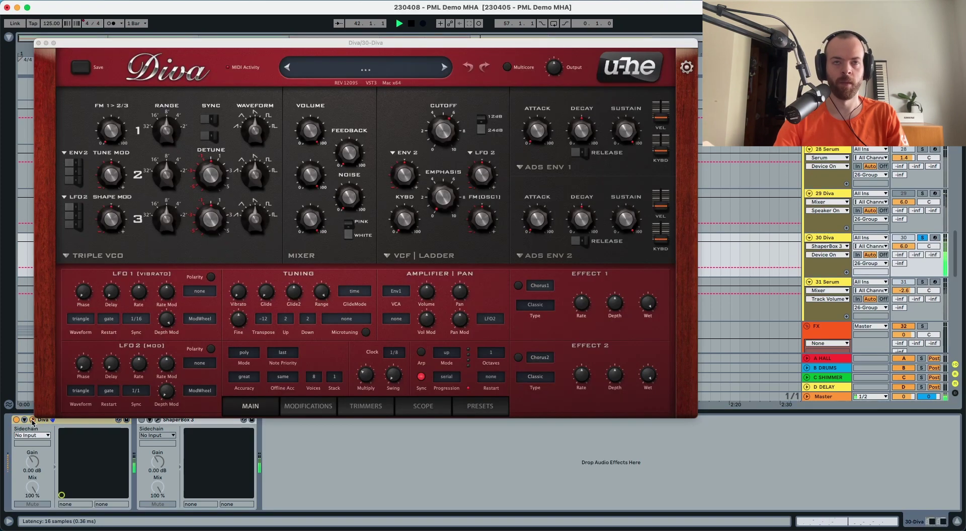
key(space)
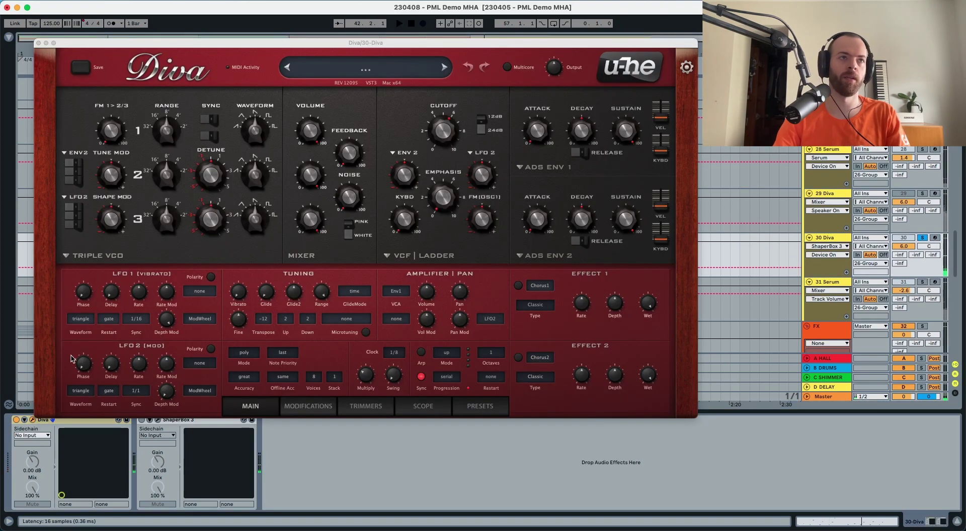
Set Diva's oscillator model to Dual VCO Eco and change oscillator 1's waveform, auditioning the sound.
click(90, 255)
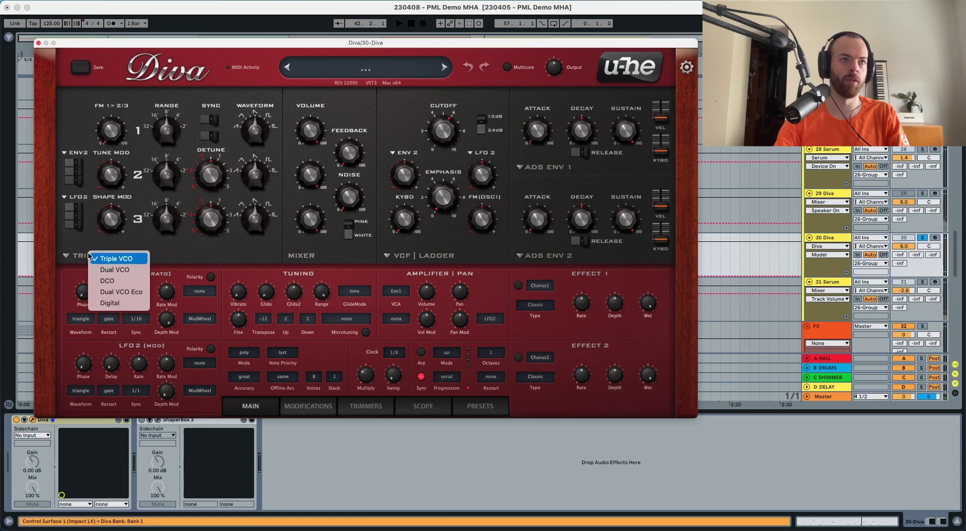
click(117, 292)
key(space)
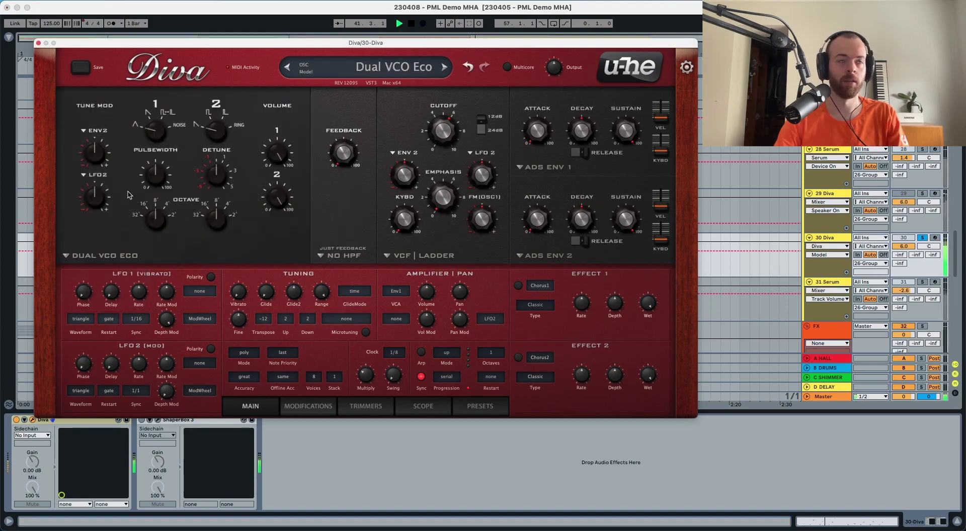
mouse_move(150, 140)
key(space)
drag(152, 136, 162, 86)
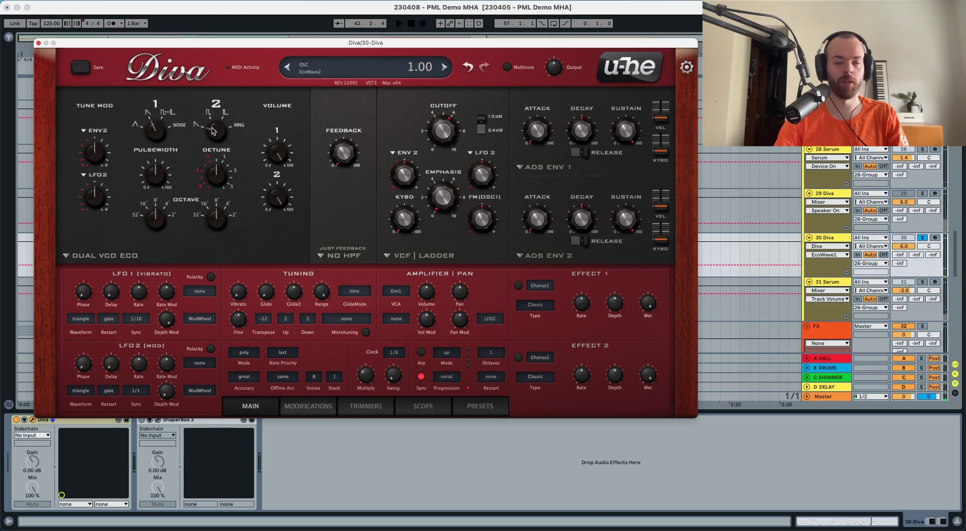
key(space)
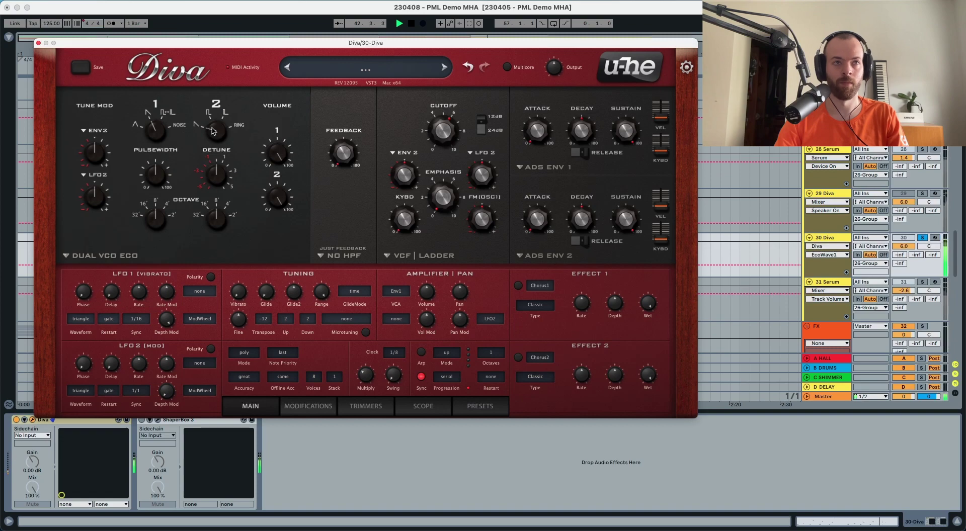
key(space)
Set oscillator 1's octave tuning to 12.00 and oscillator 2's volume to 85.00, auditioning each change.
mouse_move(156, 215)
mouse_down()
mouse_move(160, 192)
mouse_move(157, 220)
mouse_up()
key(space)
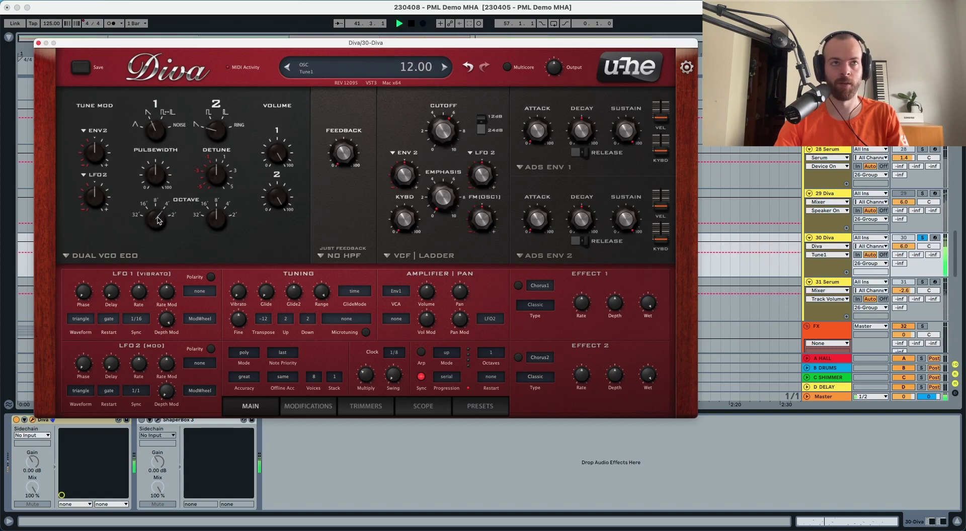
key(space)
click(208, 224)
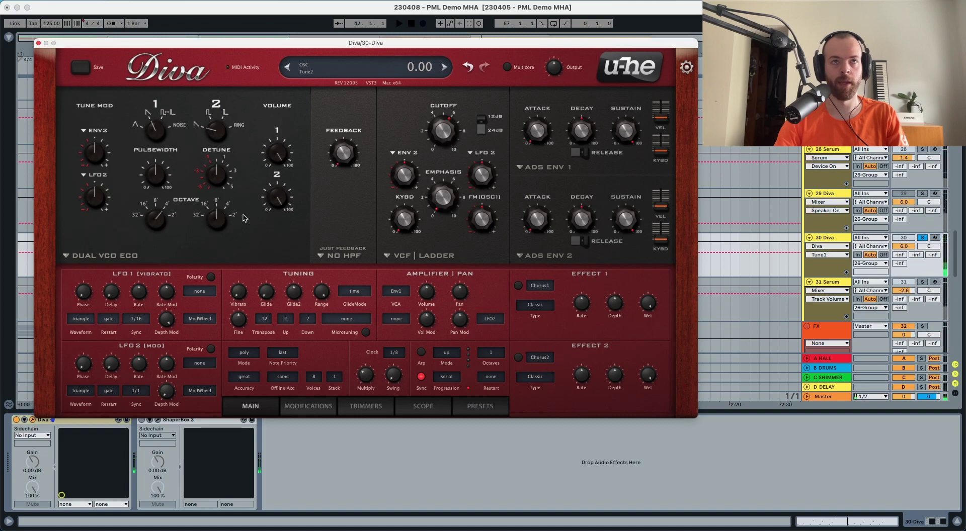
drag(277, 197, 277, 213)
key(space)
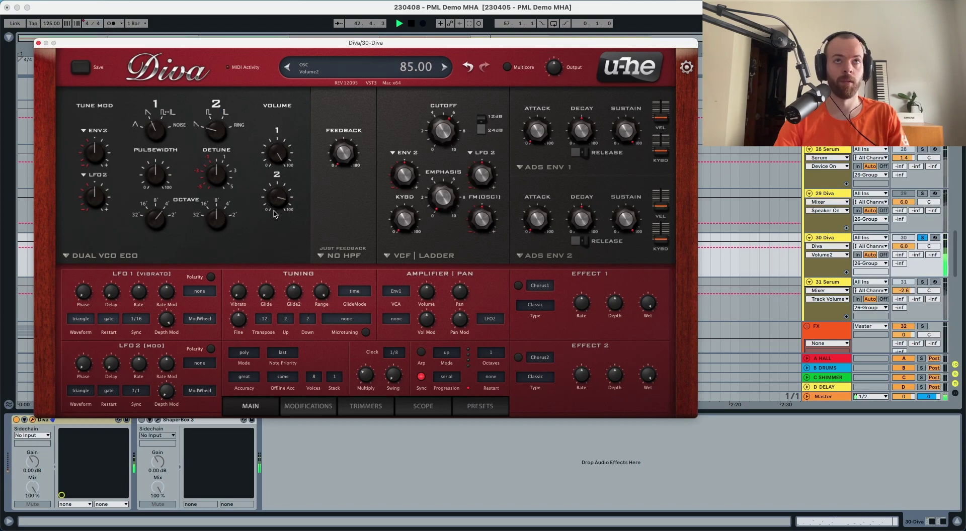
key(space)
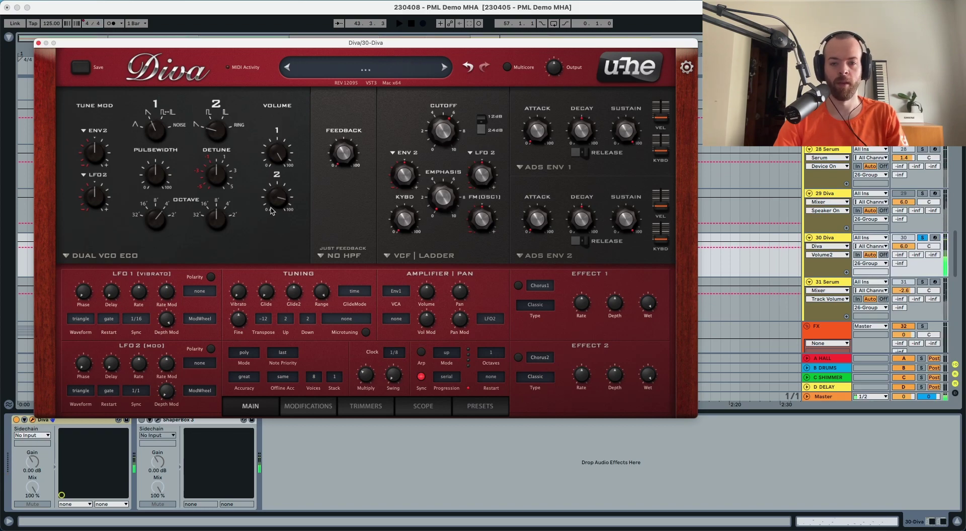
Set the high-pass section to HPF pre with a frequency of 64.00 and audition it.
click(338, 251)
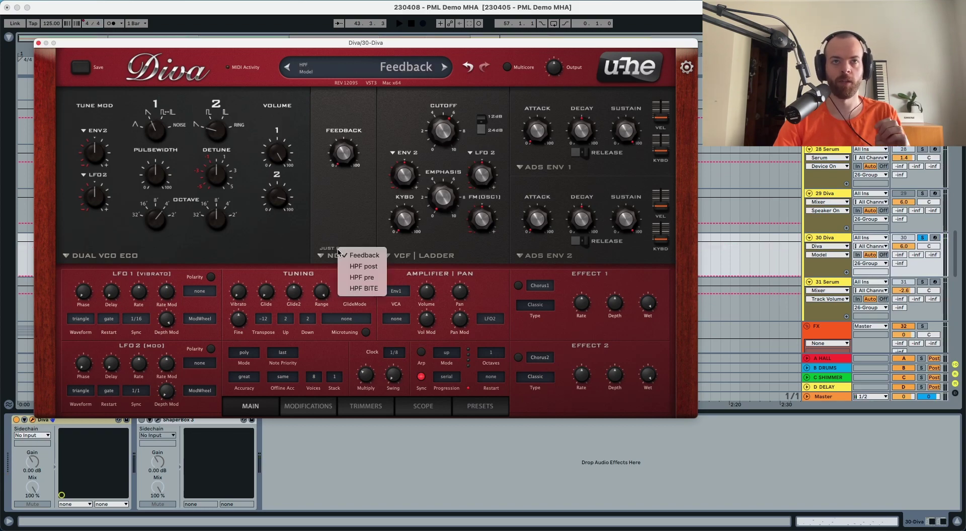
click(362, 277)
key(space)
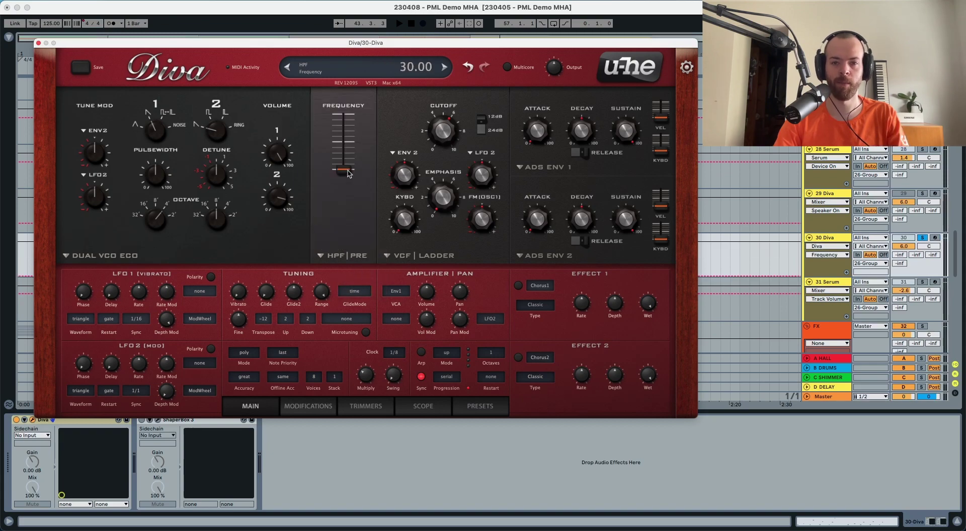
drag(348, 173, 351, 154)
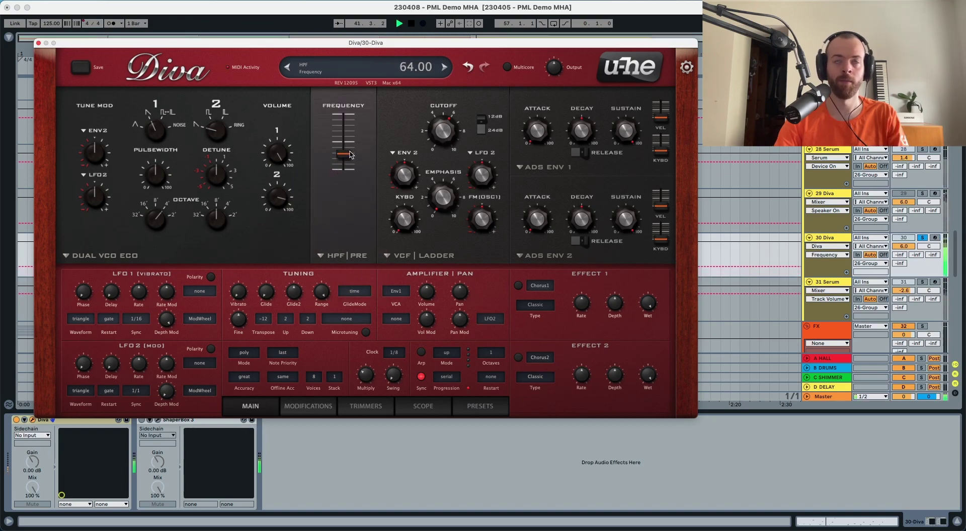
key(space)
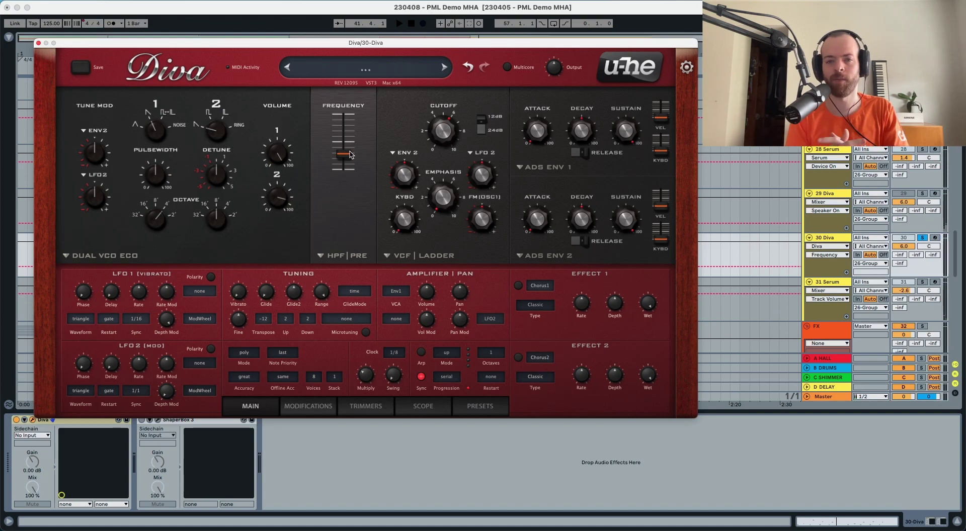
Switch the main filter model to BITE and lower its cutoff while listening to the pattern.
click(418, 261)
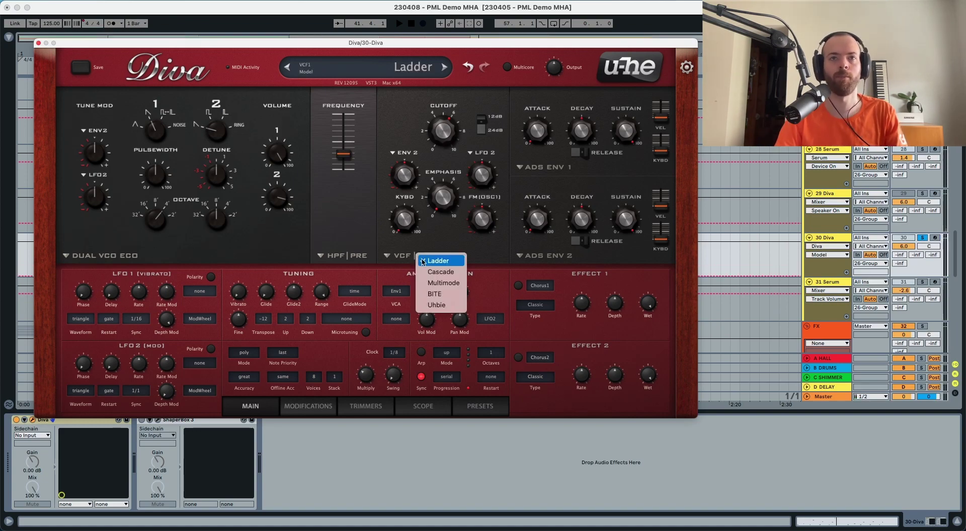
click(431, 294)
key(space)
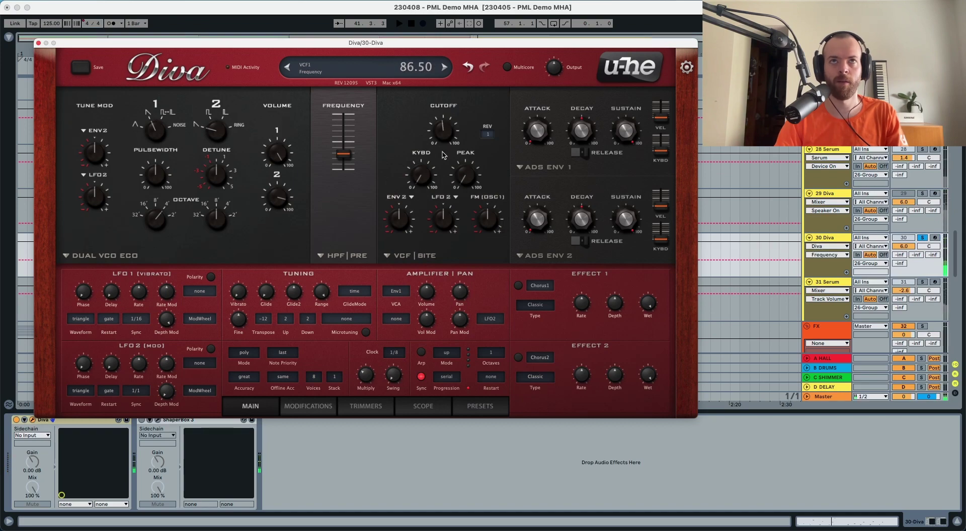
drag(442, 177, 436, 217)
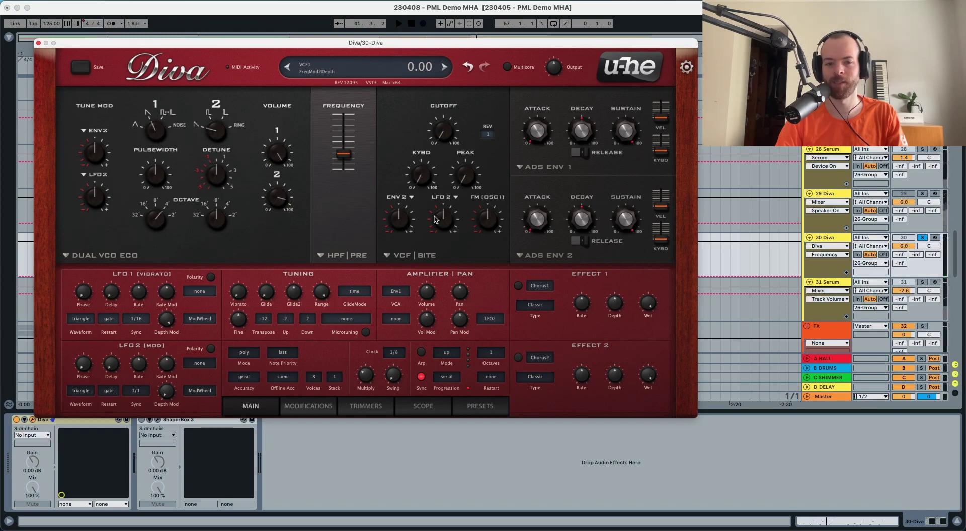
Set envelope 2 to the analogue model and raise its modulation amount on the filter cutoff.
click(540, 257)
click(563, 271)
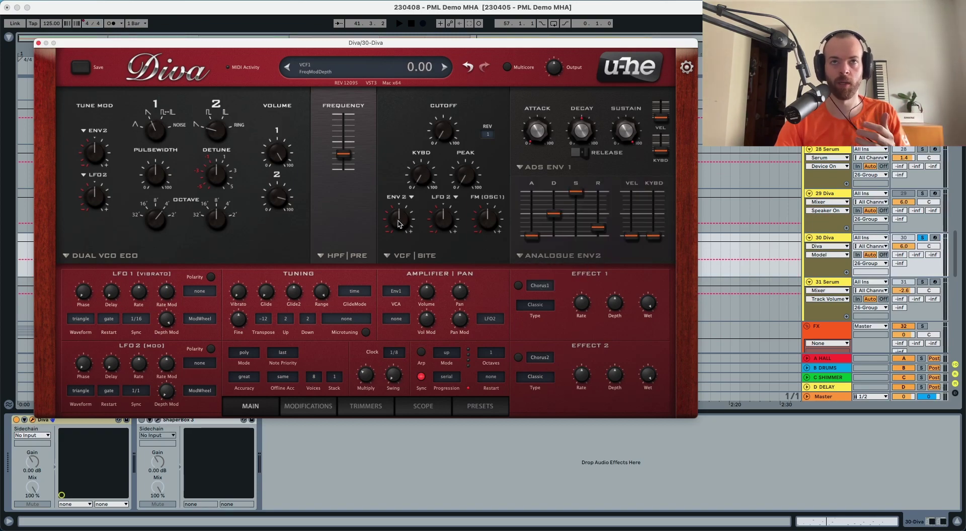
drag(397, 224, 406, 211)
key(space)
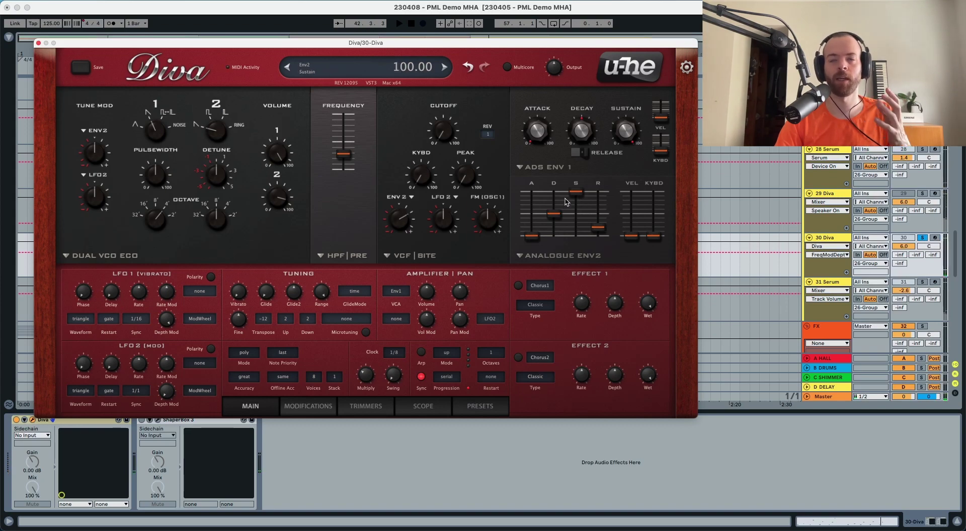
Shape envelope 2 during playback with attack 17.00, minimum sustain, a slightly shorter decay and release 38.00.
drag(576, 196, 538, 231)
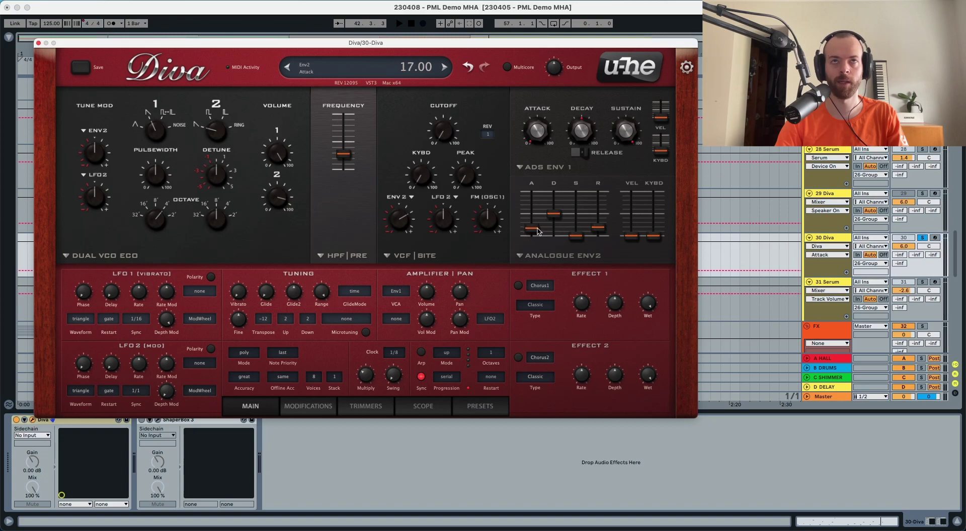
key(space)
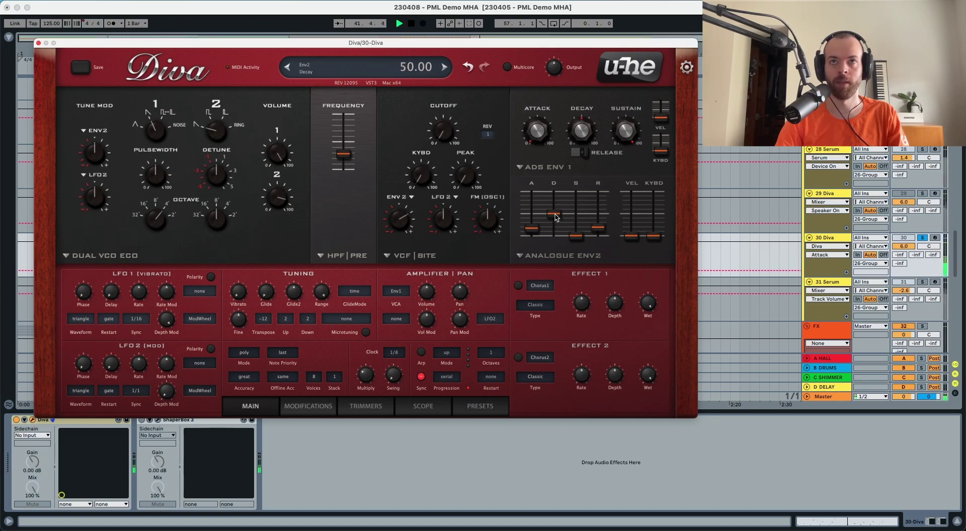
drag(556, 217, 603, 219)
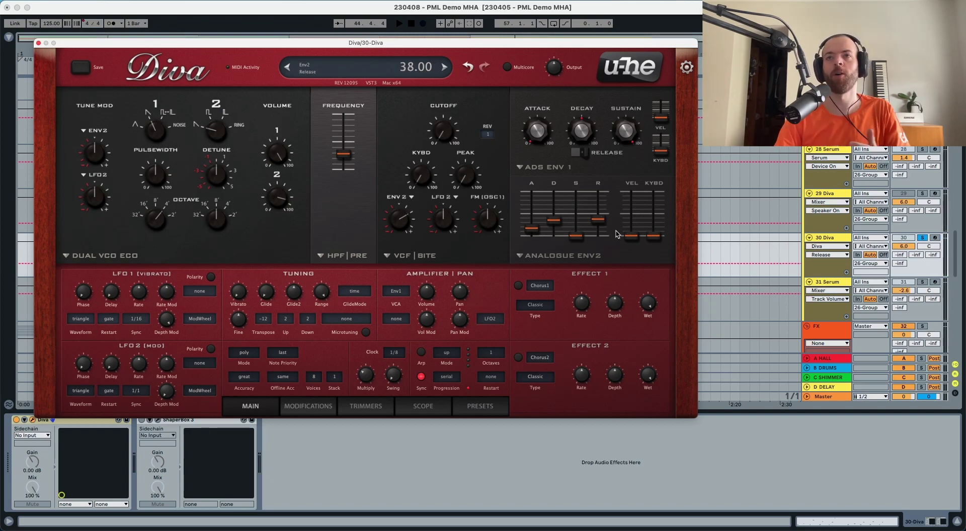
Raise envelope 2's velocity amount close to maximum and set its key follow to 36.00, auditioning the response.
click(630, 238)
drag(630, 238, 630, 193)
key(space)
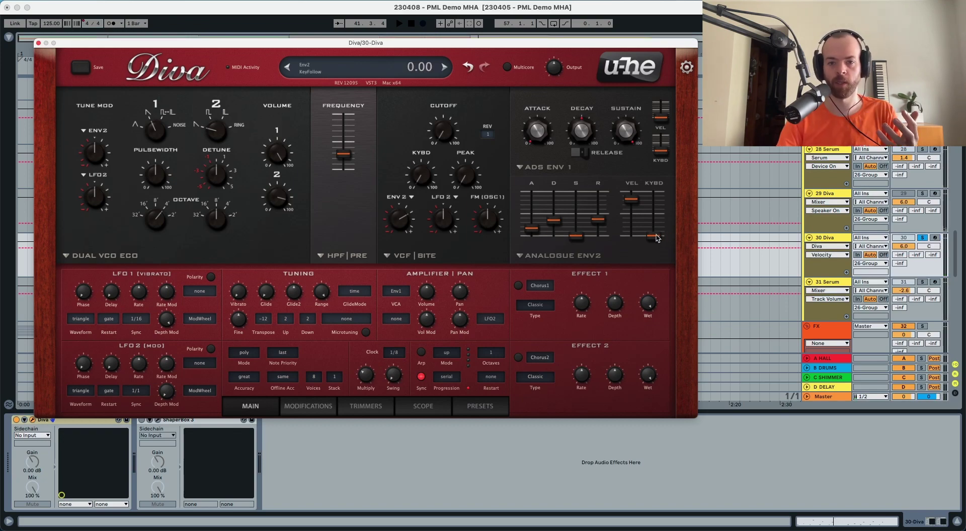
drag(655, 237, 657, 218)
key(space)
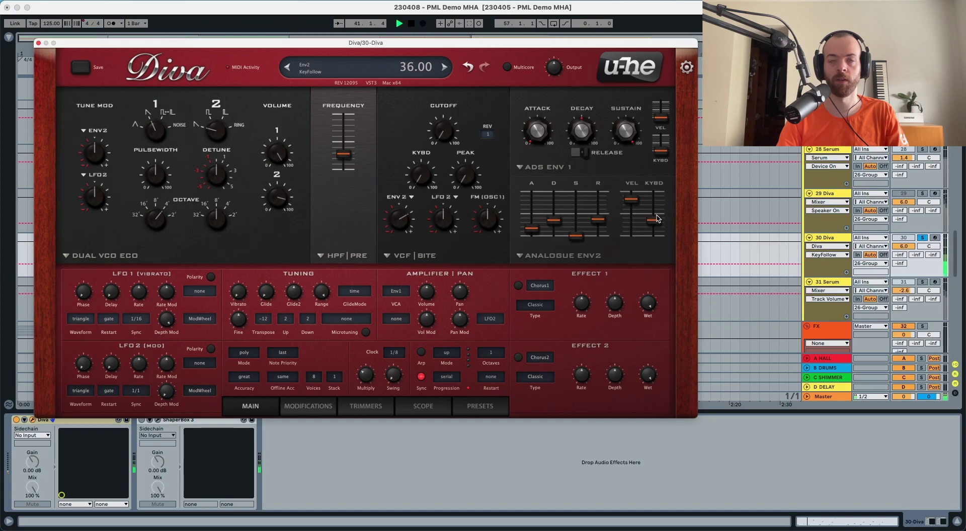
key(space)
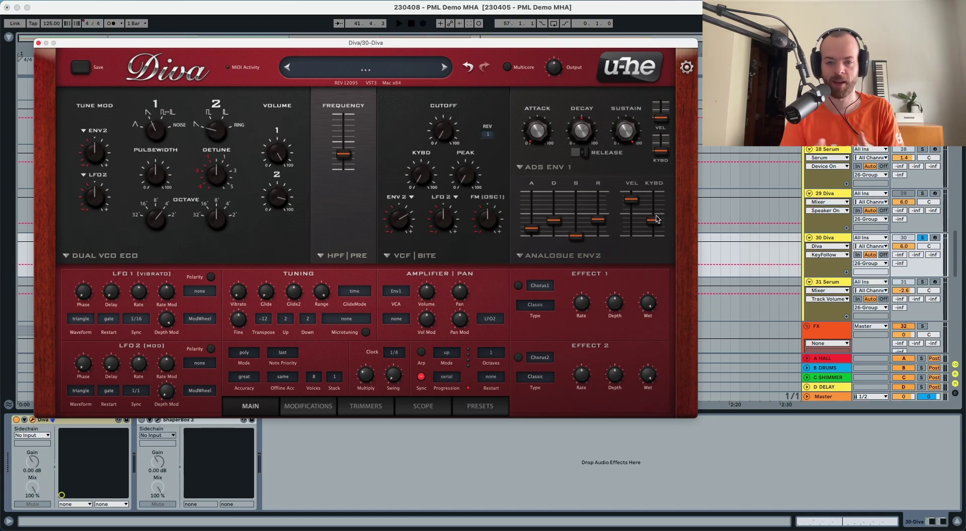
key(space)
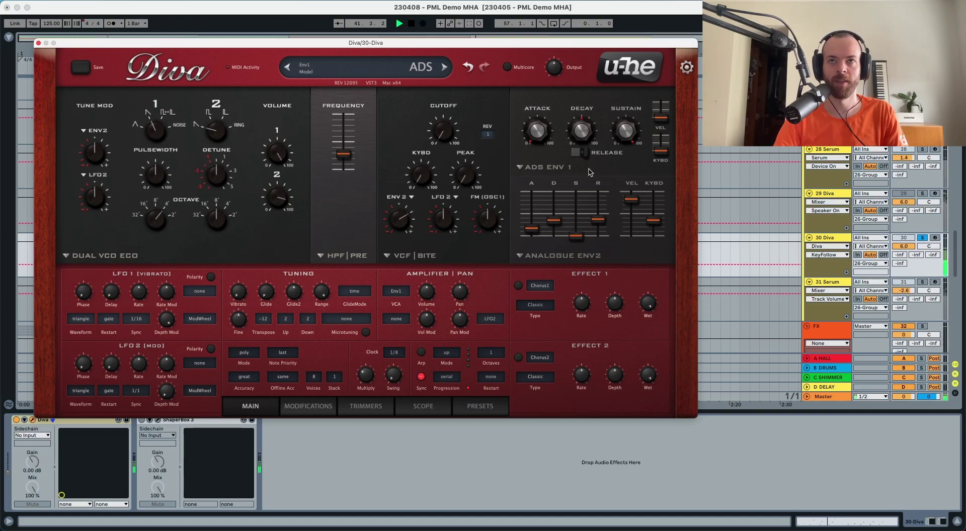
key(space)
Set envelope 1 to the analogue model and lower its sustain to 0.00.
click(566, 167)
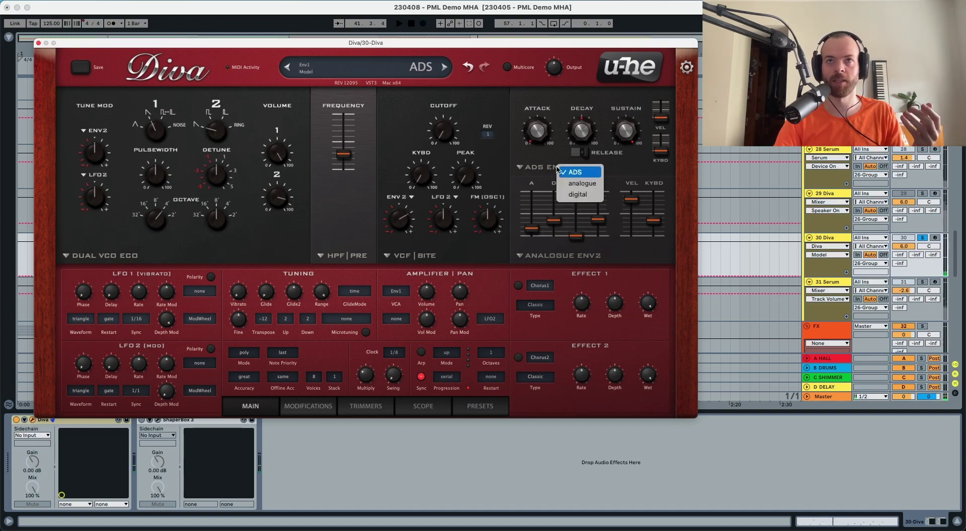
click(584, 185)
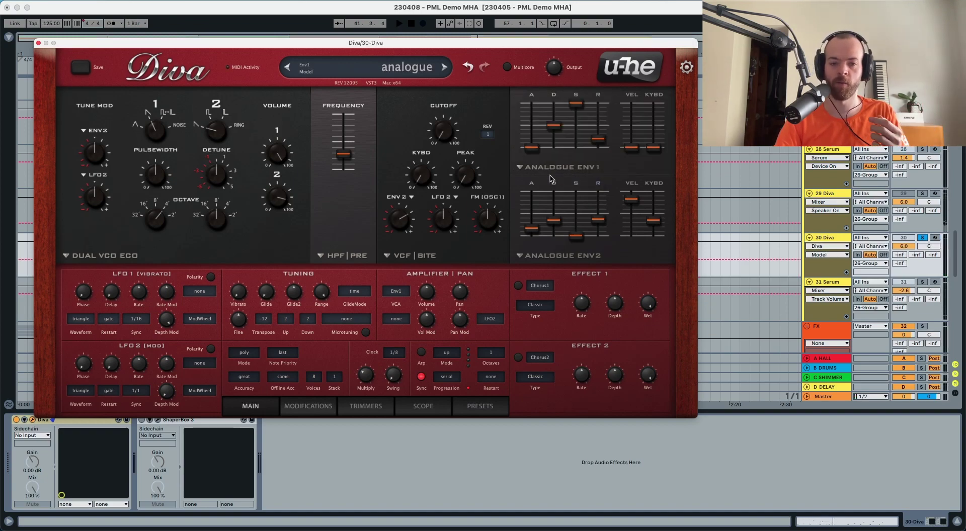
drag(573, 108, 580, 185)
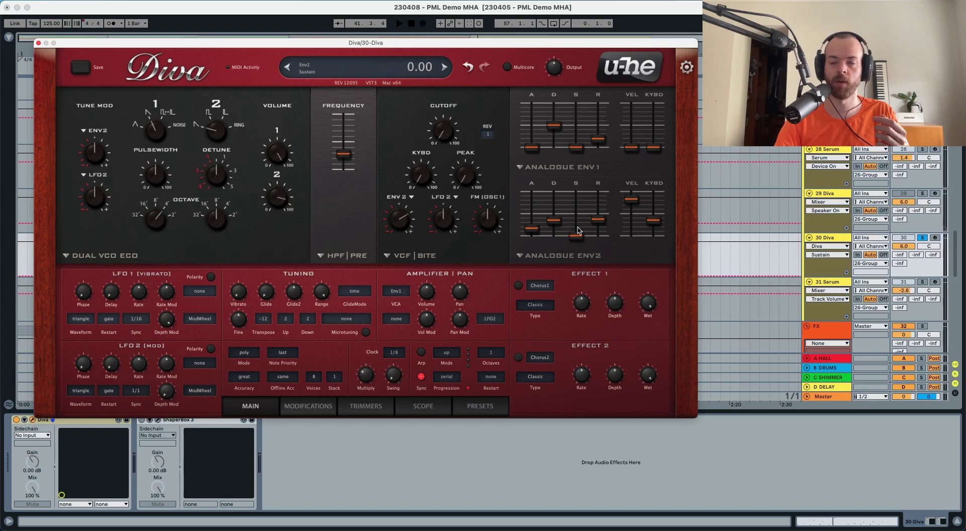
Shorten envelope 1's decay slightly and lengthen its release while auditioning the pattern.
drag(553, 129, 553, 132)
key(space)
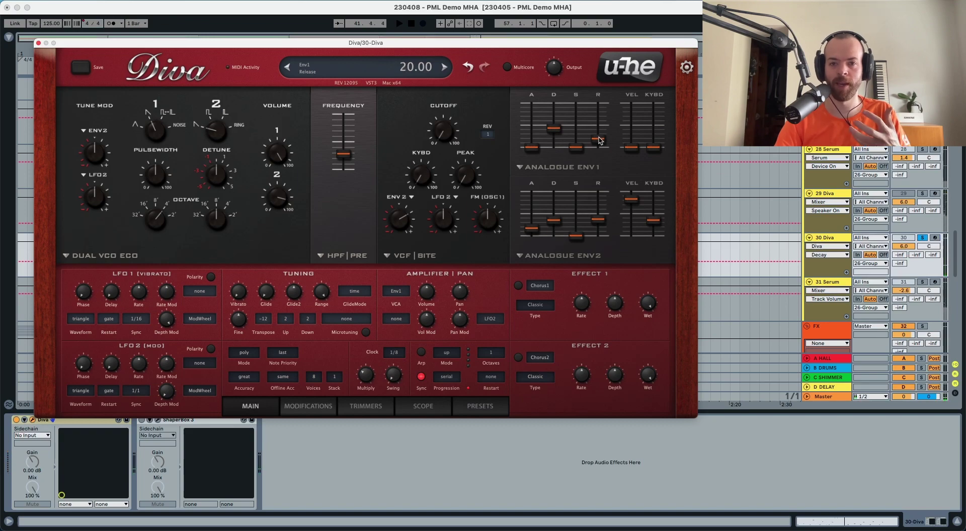
drag(600, 140, 601, 119)
key(space)
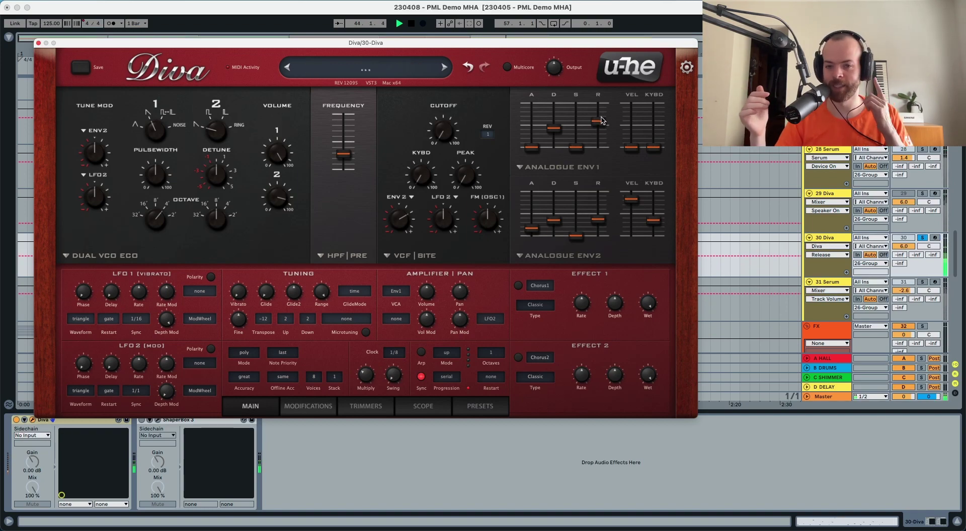
Set the voice mode to mono and audition the pattern.
key(space)
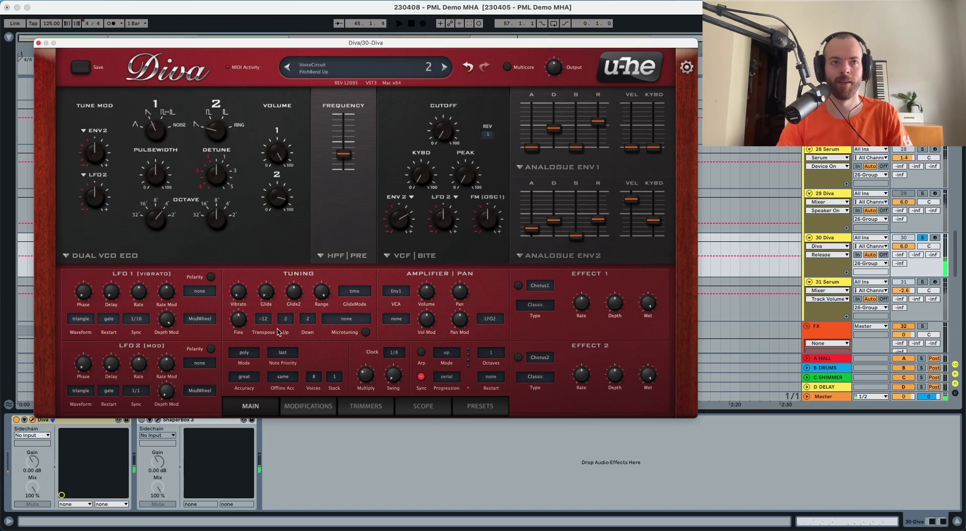
click(245, 355)
click(261, 371)
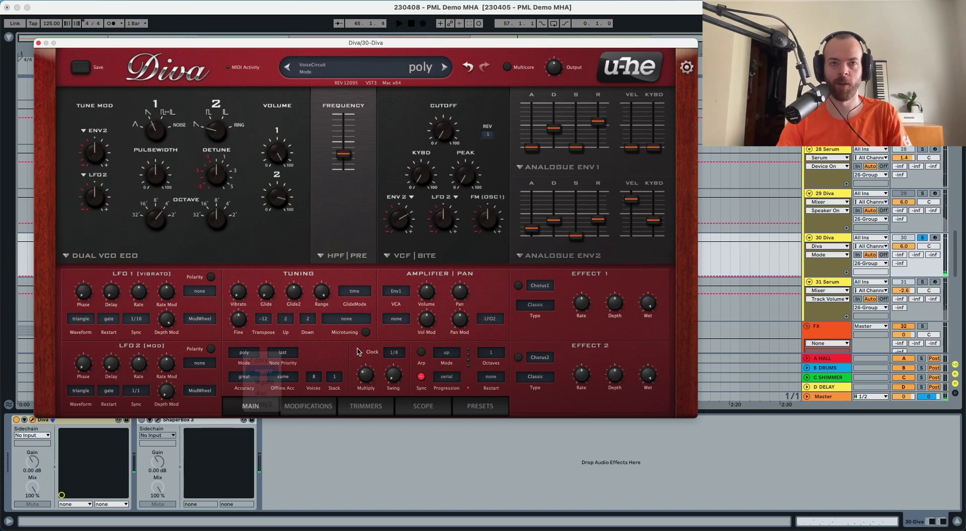
key(space)
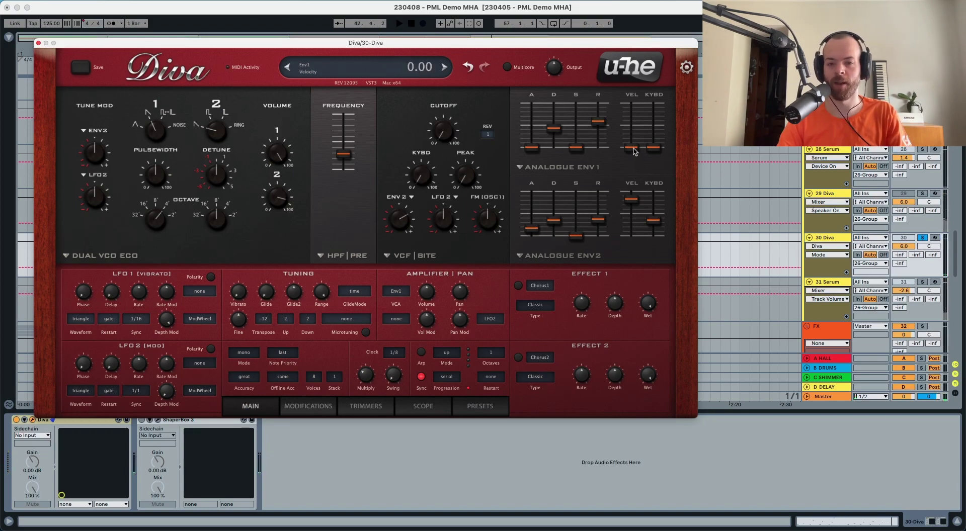
Raise envelope 1's velocity amount well above its minimum and increase the filter's keyboard follow, auditioning each change.
drag(634, 151, 638, 114)
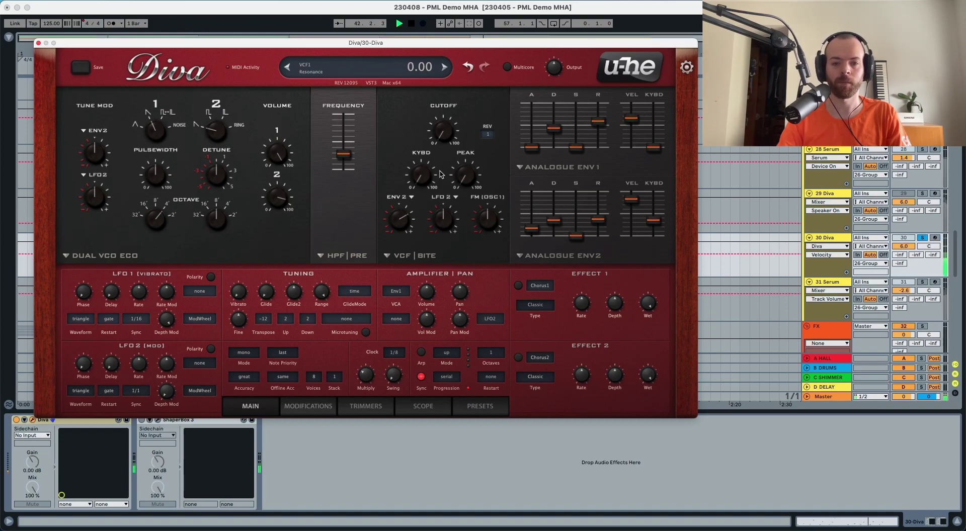
key(space)
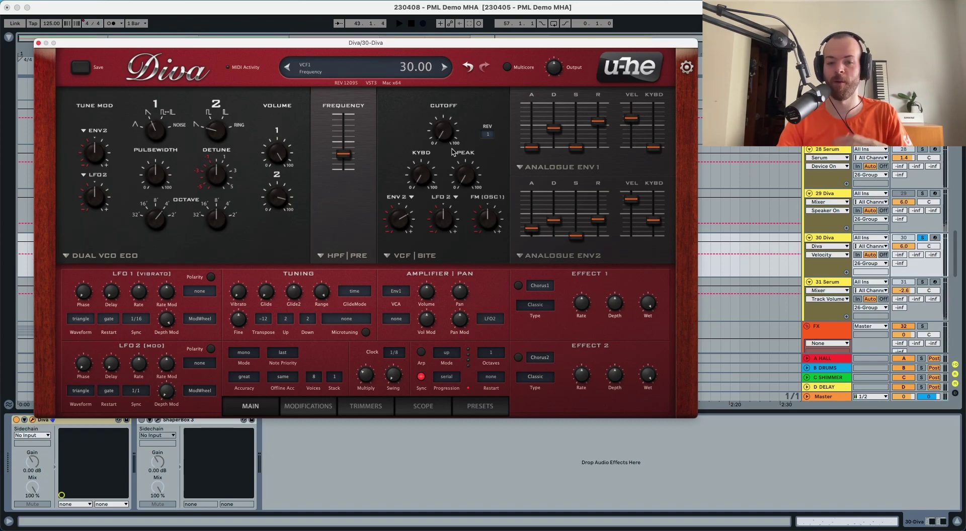
drag(424, 172, 429, 109)
key(space)
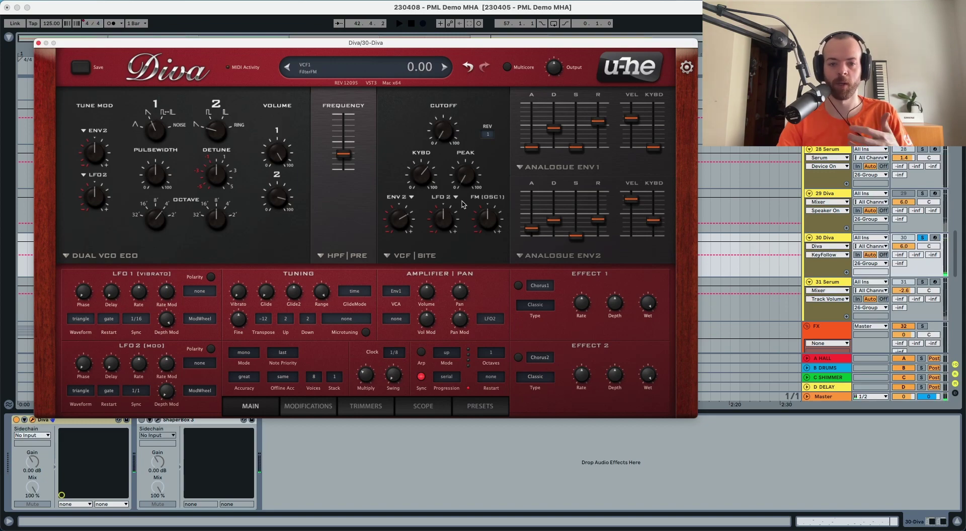
Raise the filter's peak resonance slightly and set its oscillator 1 FM amount to 10.00, auditioning the result.
drag(463, 177, 466, 155)
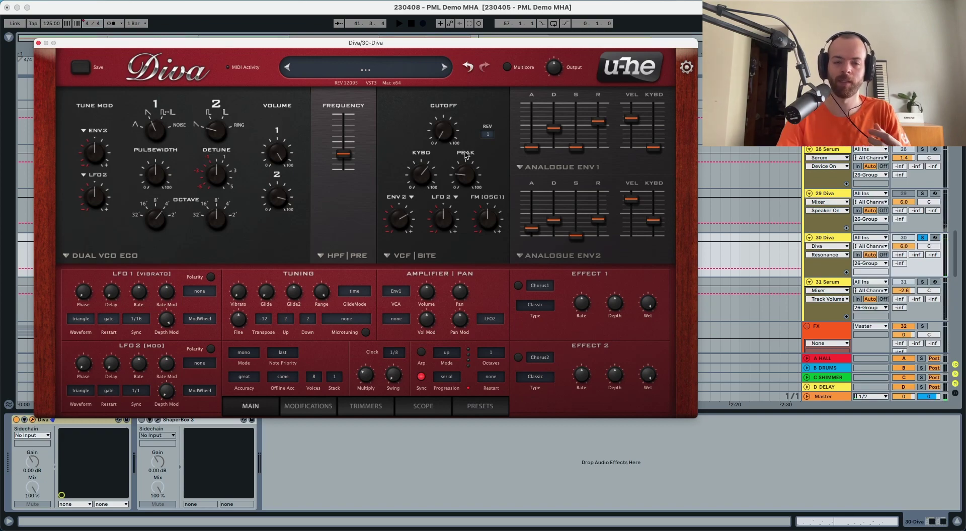
mouse_move(492, 232)
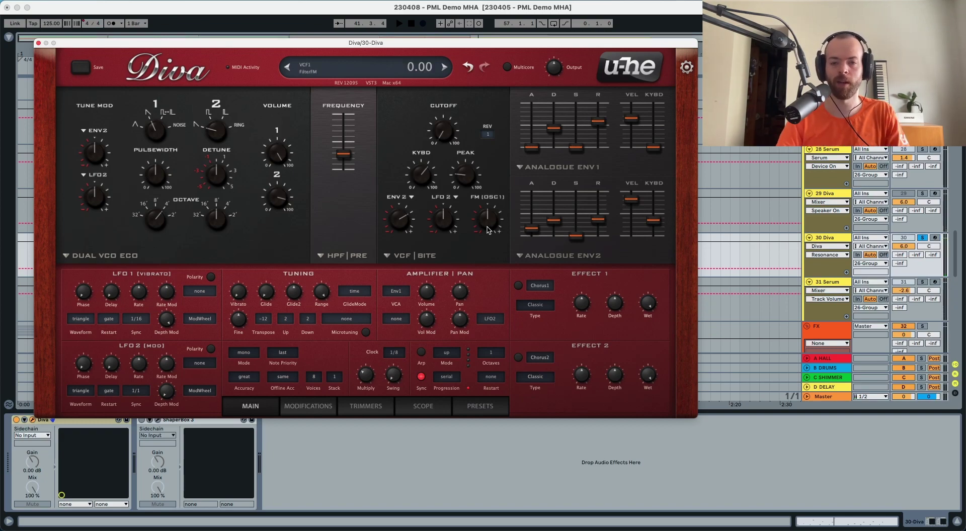
drag(487, 229, 489, 201)
key(space)
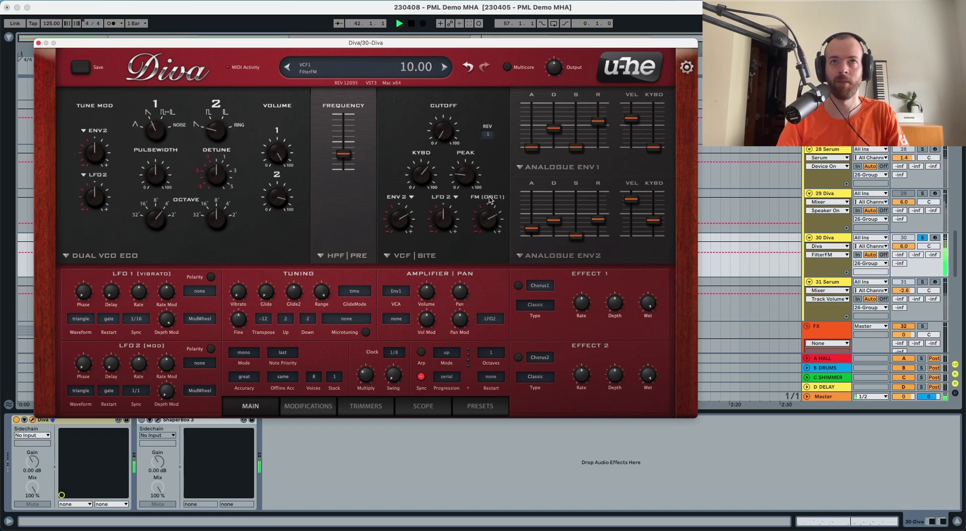
Compare the sound with filter FM reset to 0.00, and bring the FM amount back to 10.00 during playback.
key(space)
double_click(487, 221)
key(space)
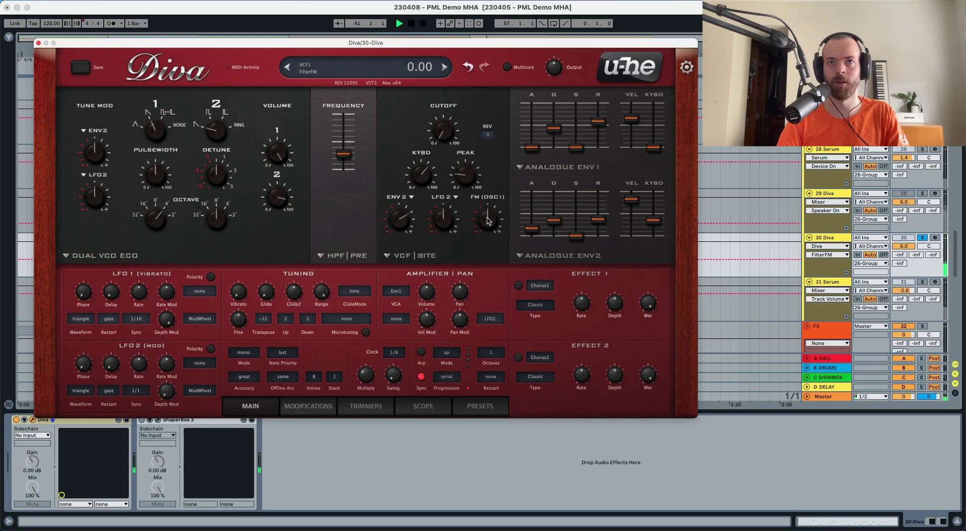
drag(487, 222, 493, 193)
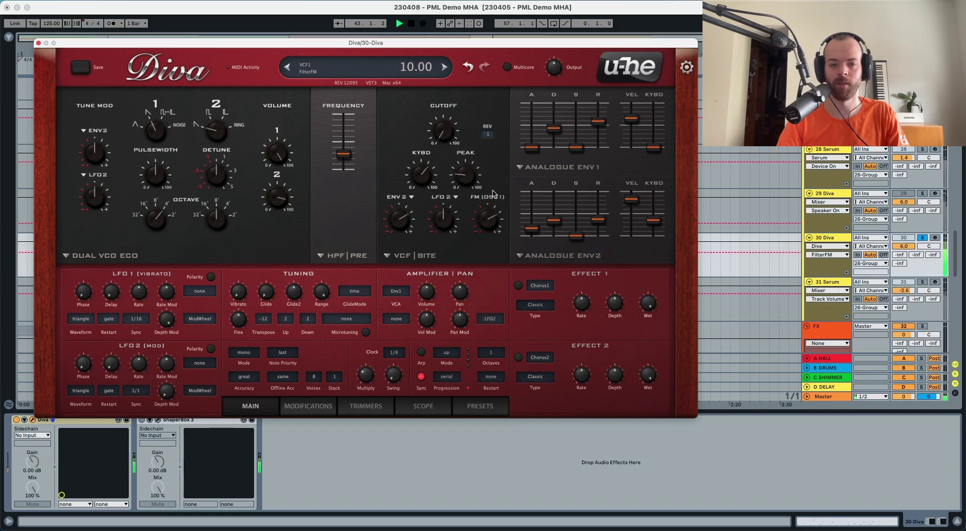
key(space)
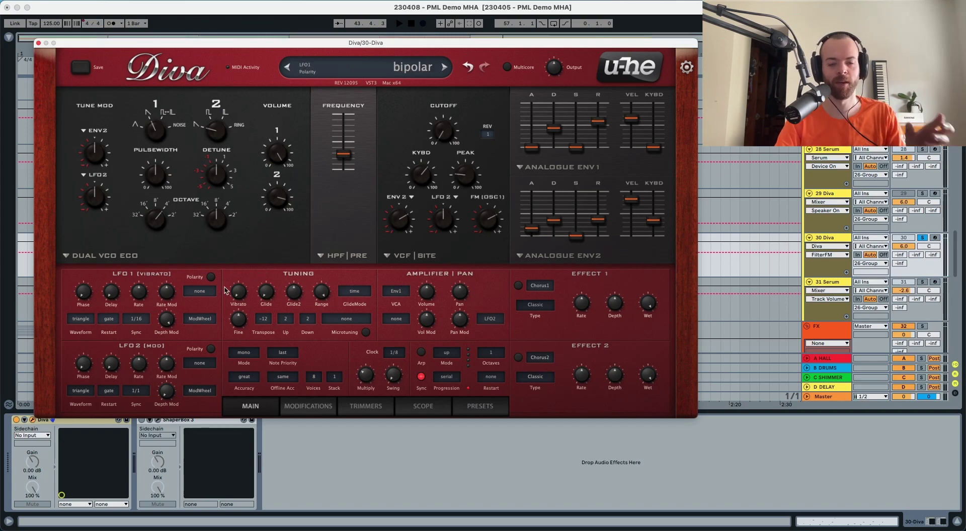
Set the tuning vibrato to 16.50 and LFO 1's depth modulation to 18.00 while auditioning.
drag(238, 292, 243, 276)
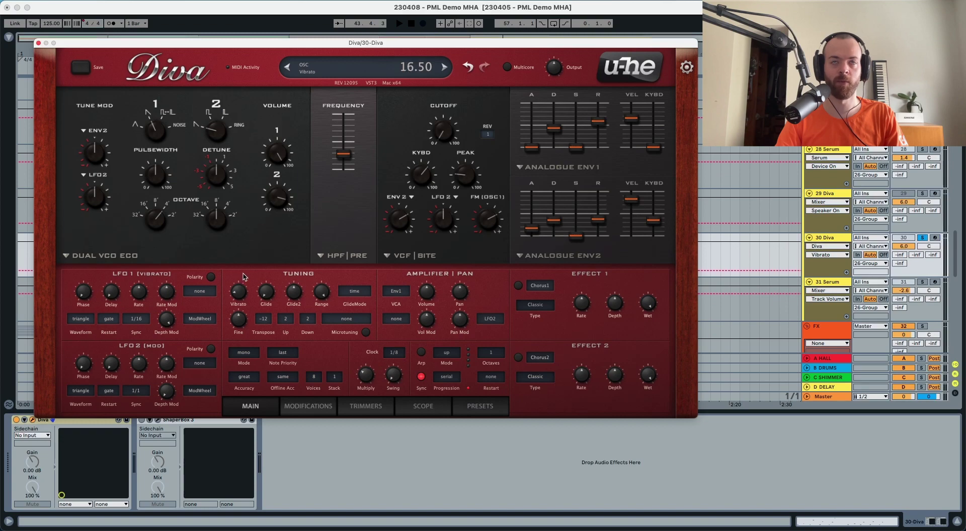
key(space)
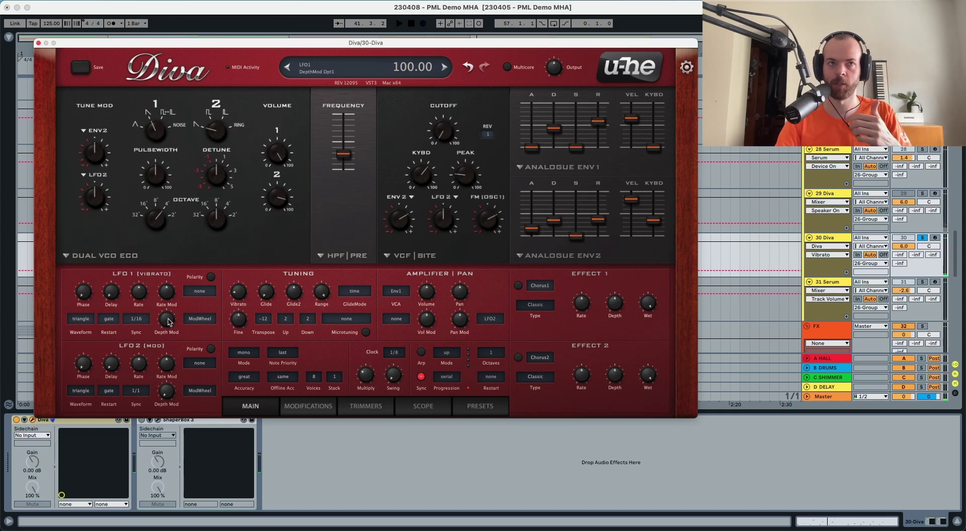
drag(167, 319, 164, 411)
key(space)
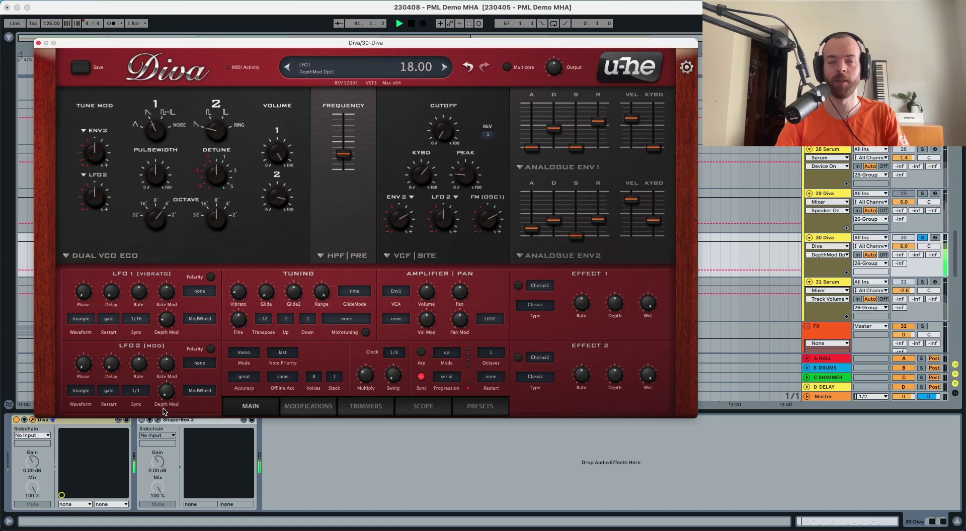
key(space)
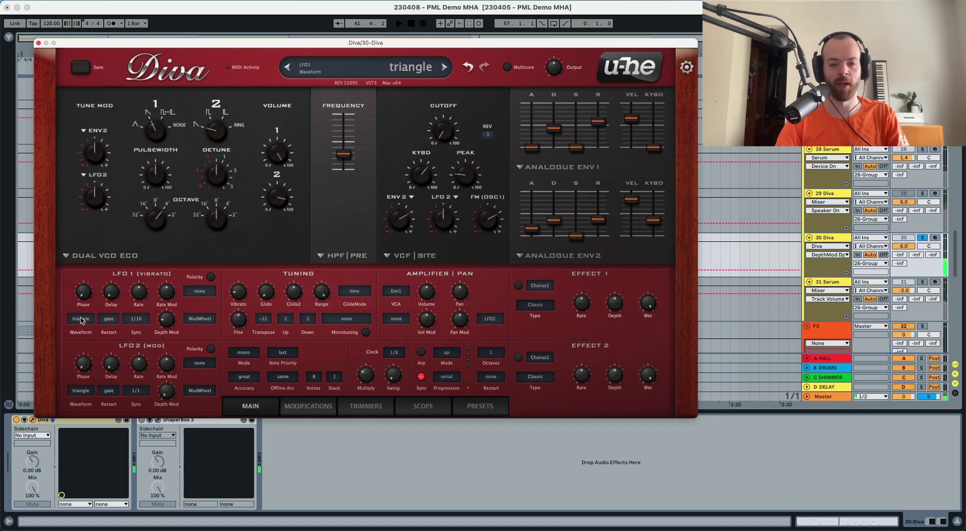
Give LFO 1 a sine waveform, random restart and a 1s sync setting, and audition it.
click(81, 319)
click(81, 310)
click(109, 319)
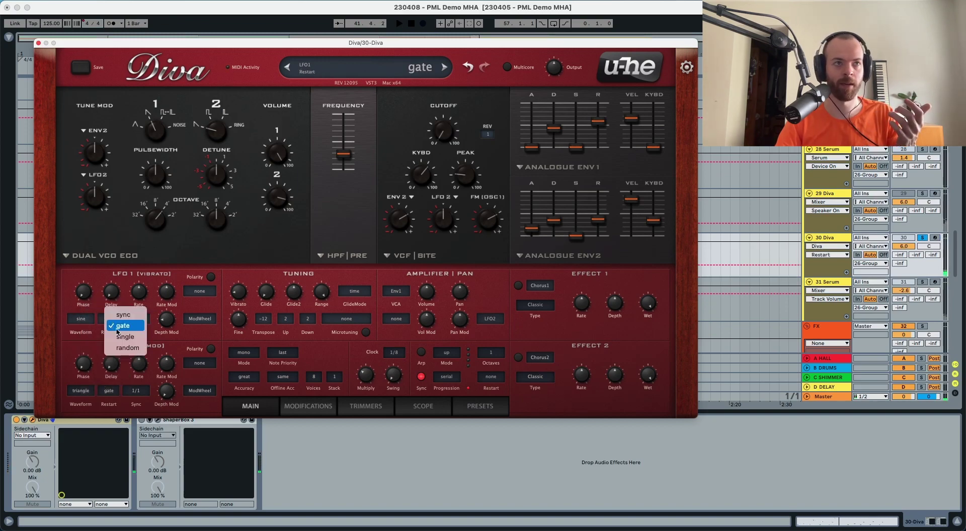
click(124, 347)
click(136, 318)
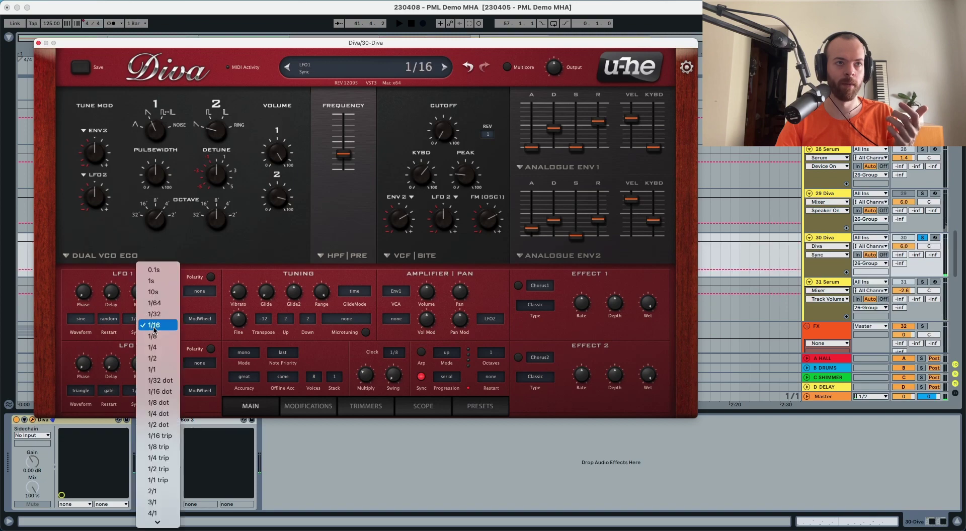
click(164, 284)
key(space)
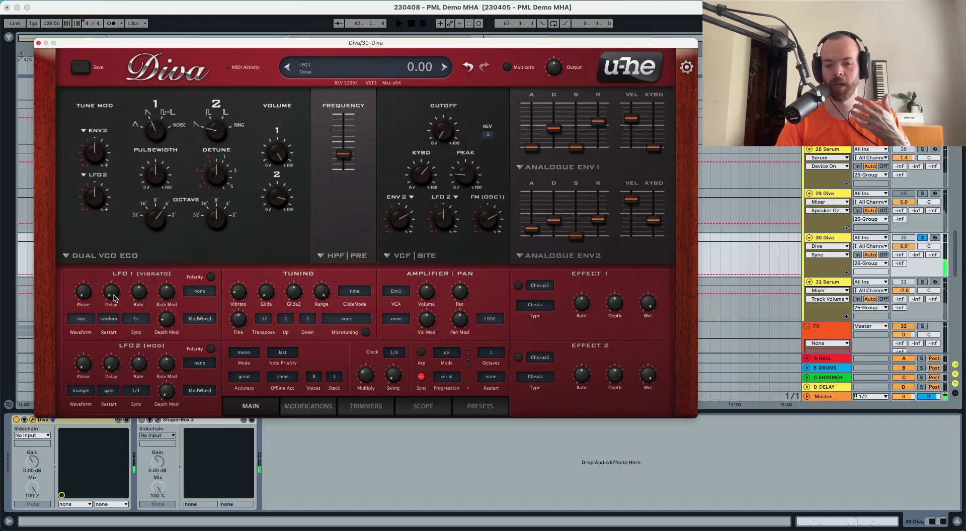
Adjust LFO 1's delay and rate and fine-tune the tuning vibrato amount while auditioning the pitch movement.
drag(115, 298, 141, 288)
key(space)
key(space)
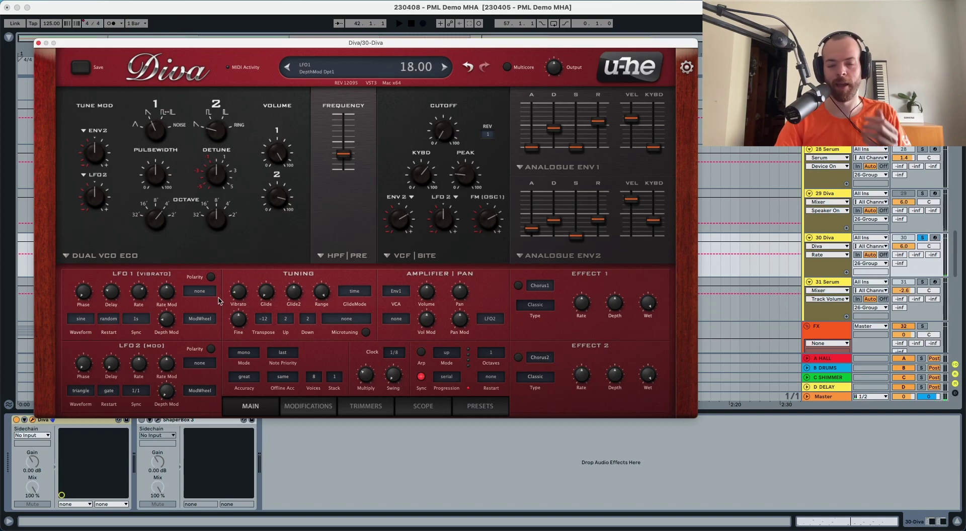
key(space)
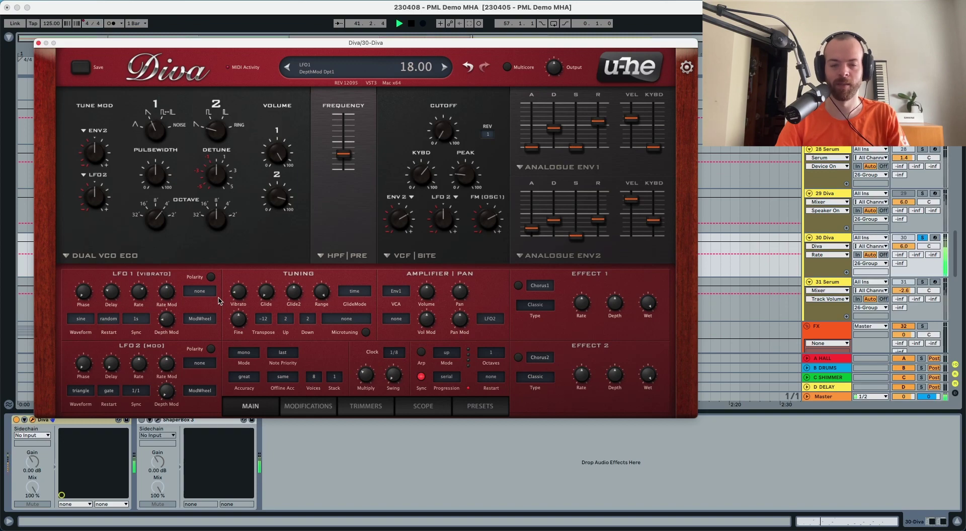
key(space)
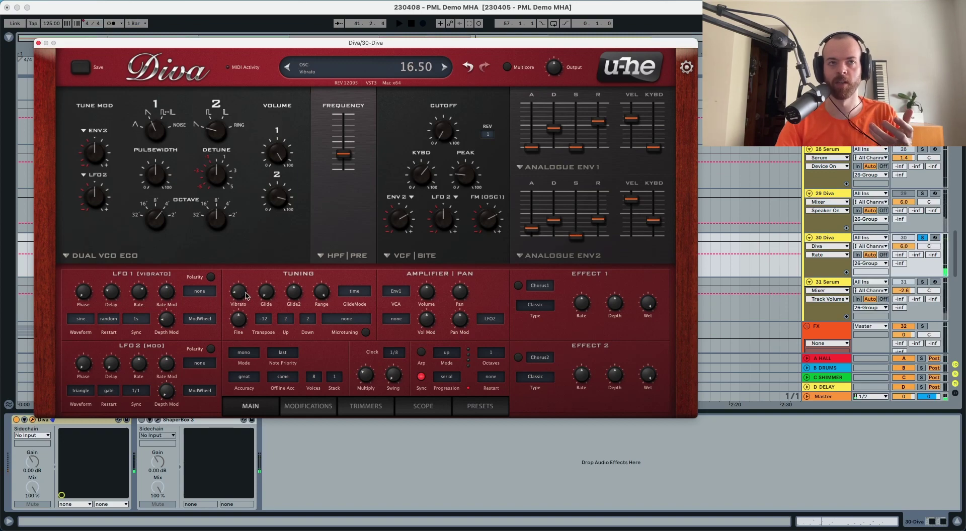
mouse_move(242, 297)
mouse_down()
mouse_move(255, 237)
mouse_move(241, 296)
mouse_up()
key(space)
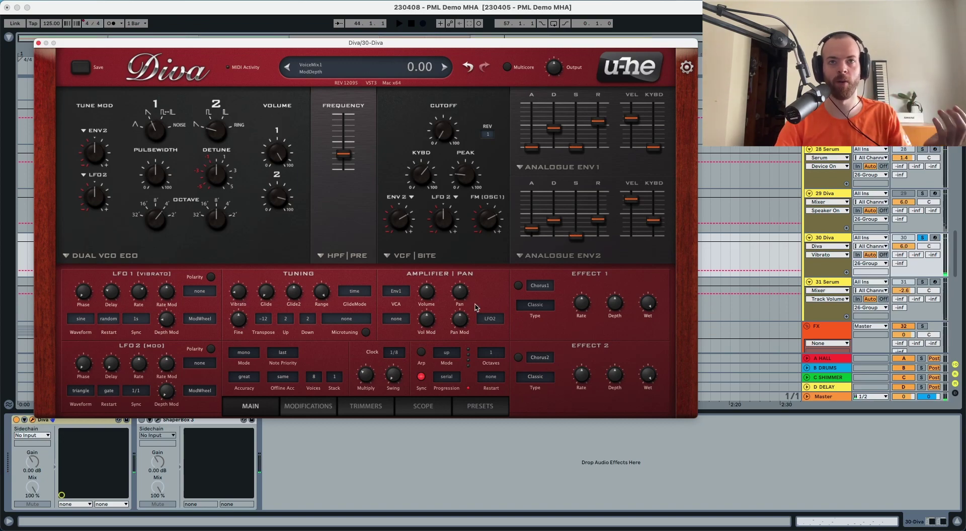
Set the pan modulation depth to -100.00 with Random as its source, and audition the panning.
click(461, 320)
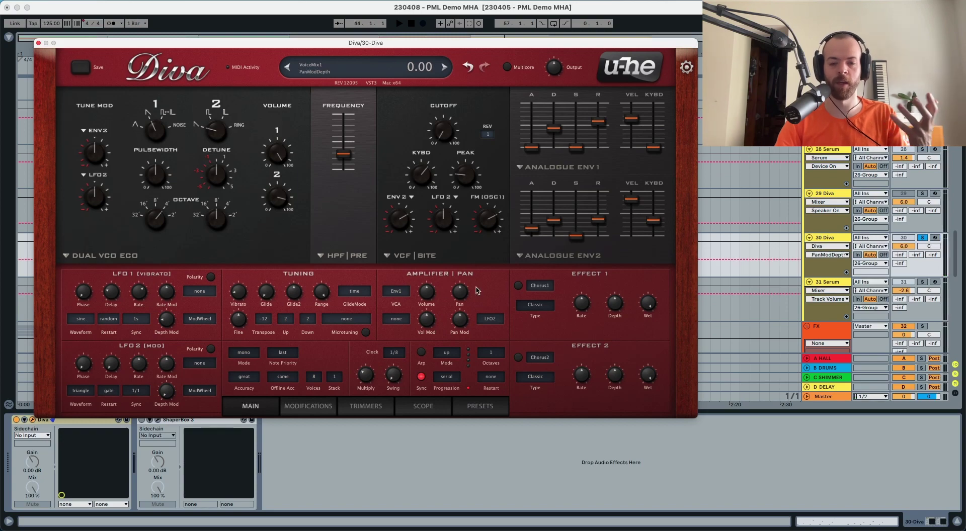
drag(460, 320, 460, 346)
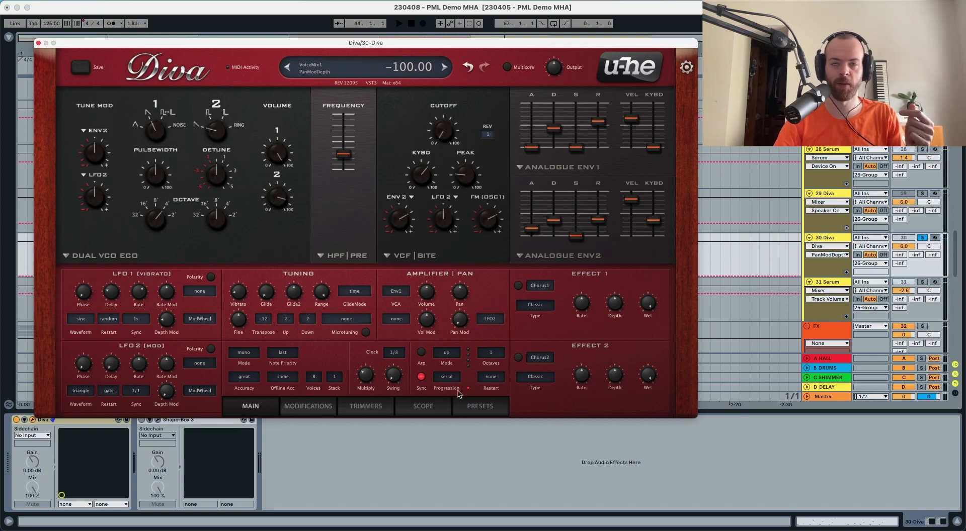
click(490, 318)
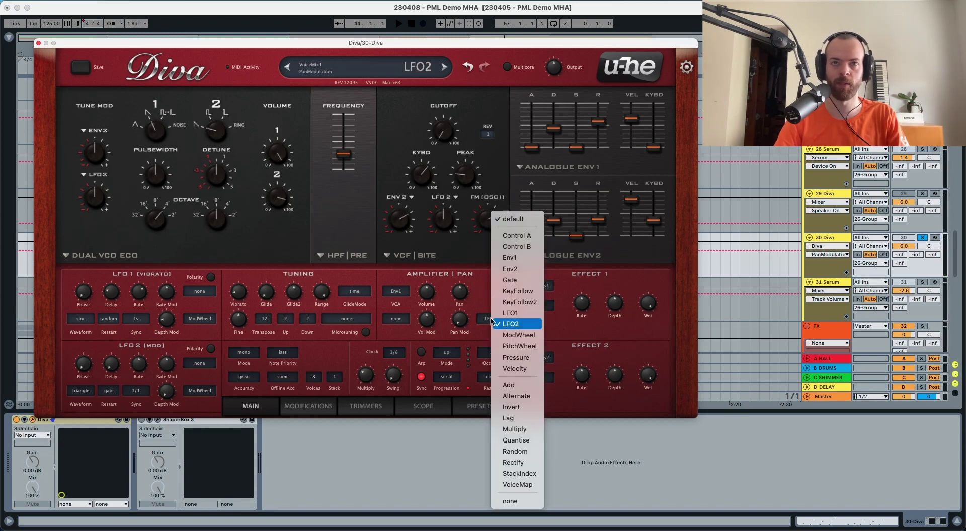
click(522, 455)
key(space)
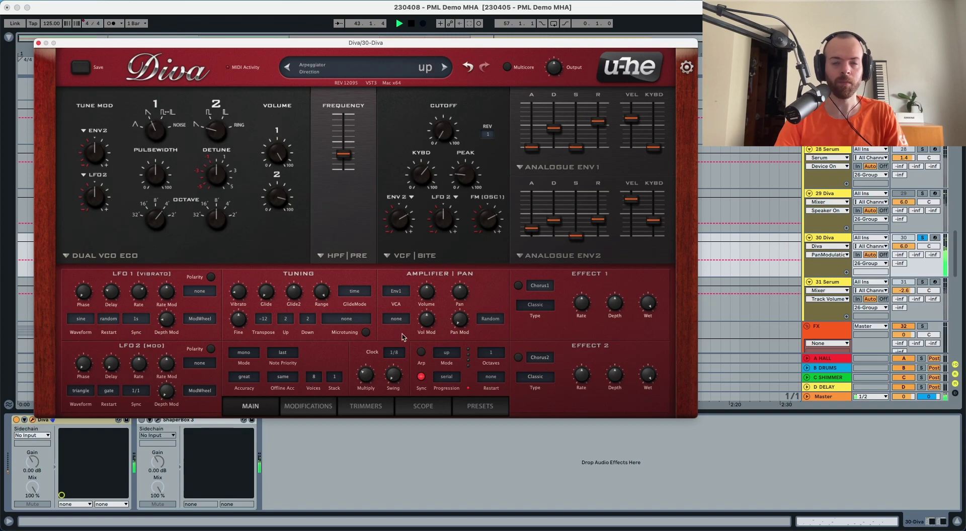
key(space)
Assign LFO1 as the amplifier's volume modulation source with a depth of 28.00, and audition it.
click(388, 317)
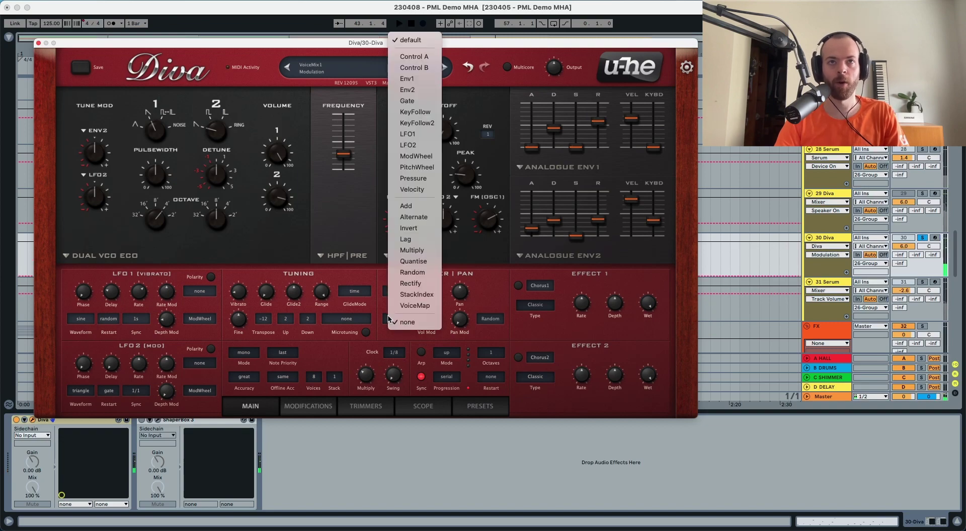
click(409, 135)
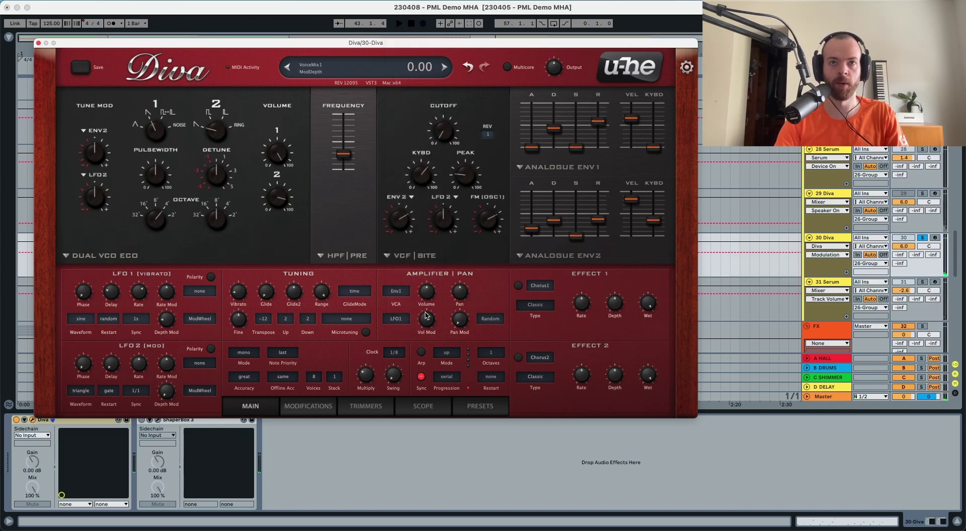
drag(427, 325, 428, 318)
key(space)
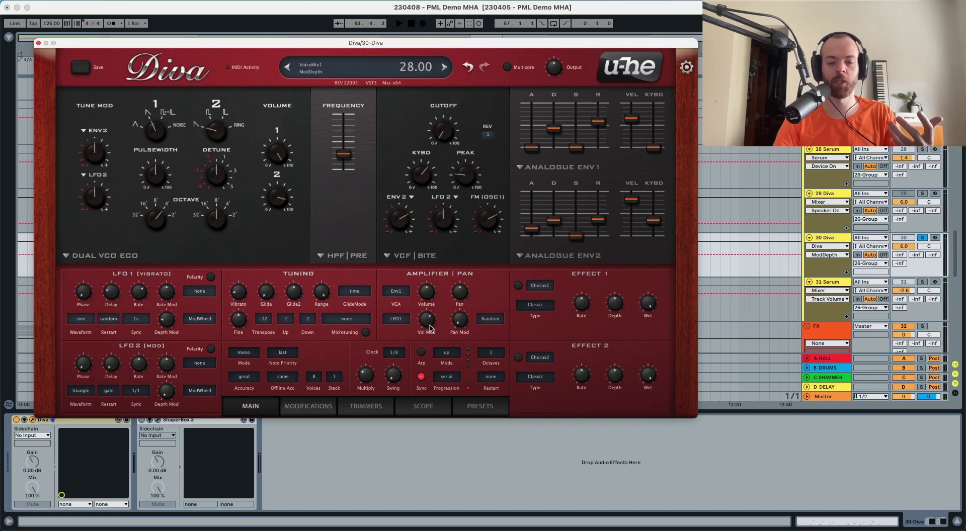
Set the arpeggiator clock to 1/16, switch the arpeggiator on and audition the pattern.
click(394, 353)
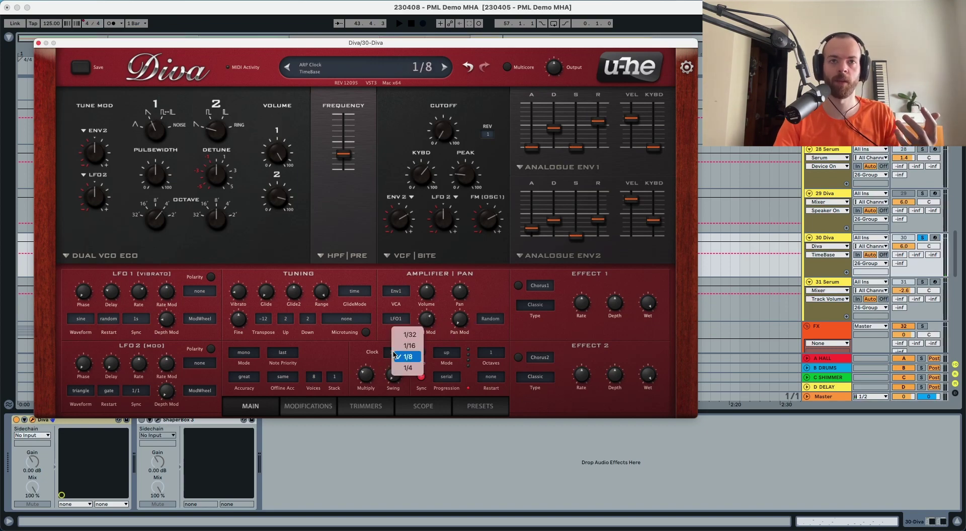
click(409, 345)
click(421, 353)
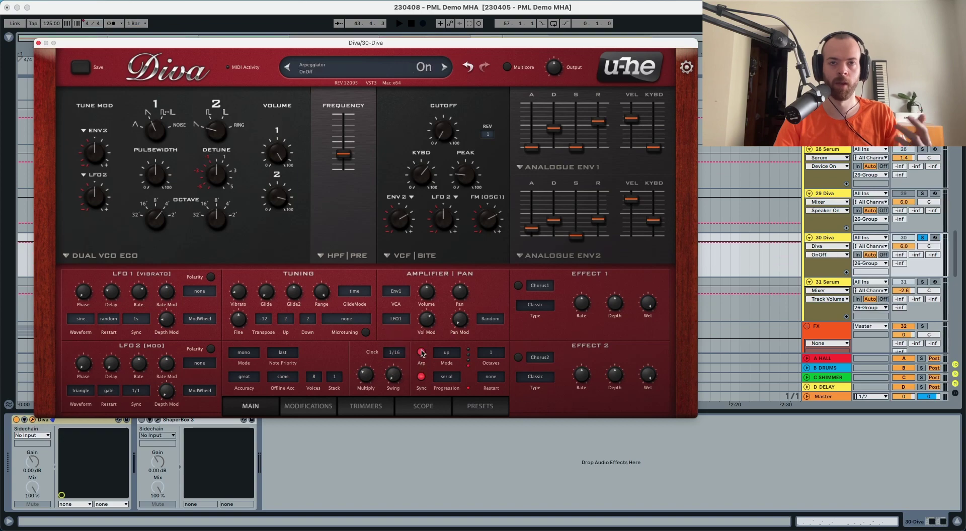
key(space)
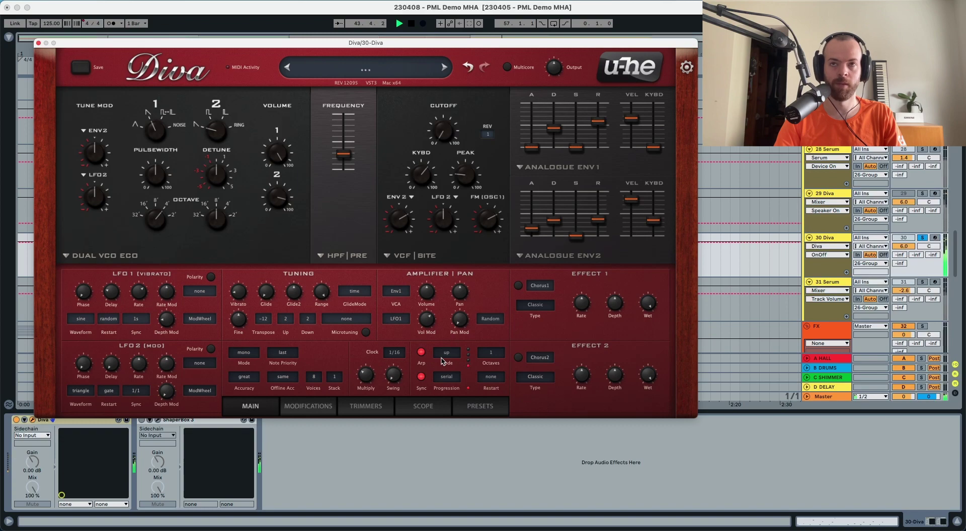
key(space)
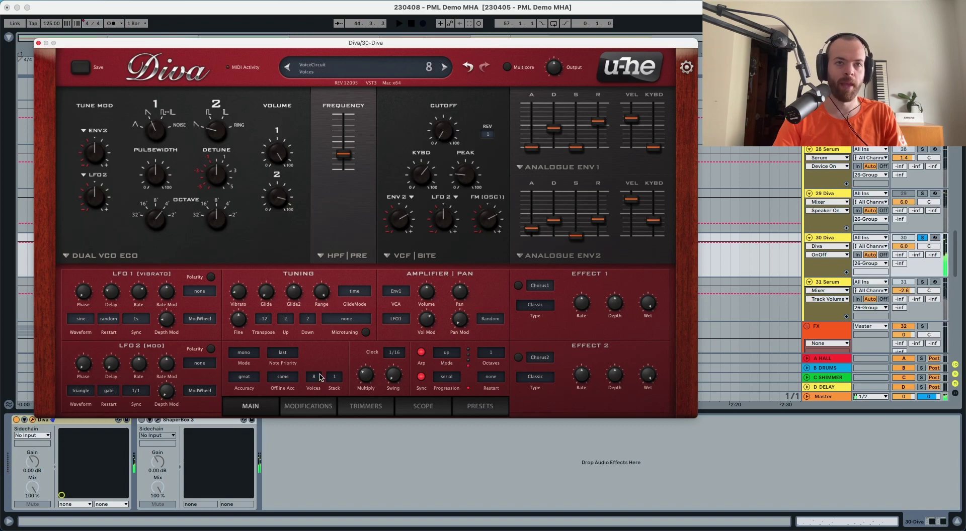
Set the number of voices to 6 and play the pattern.
click(314, 376)
click(332, 369)
key(space)
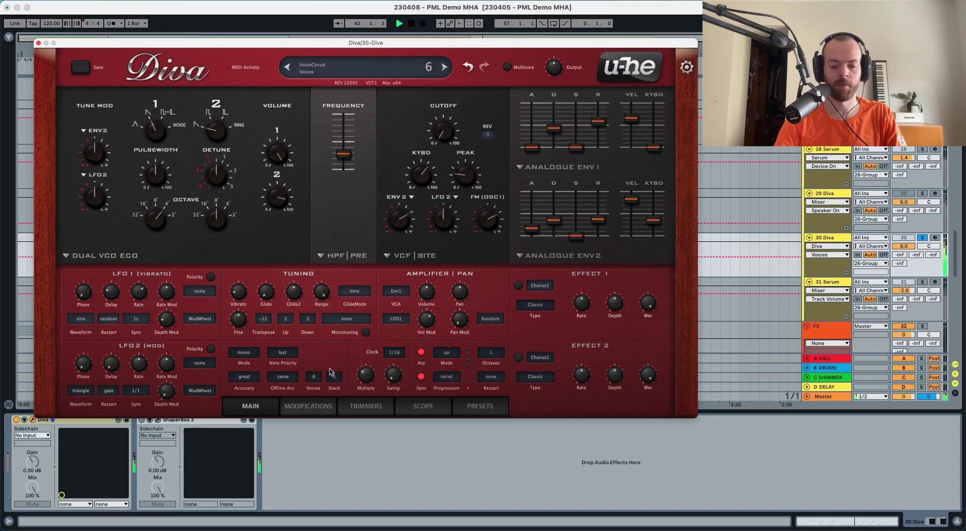
Set the Voice Drift trimmer to 41.00 and audition the analogue drift.
click(365, 406)
key(space)
drag(276, 382, 277, 381)
key(space)
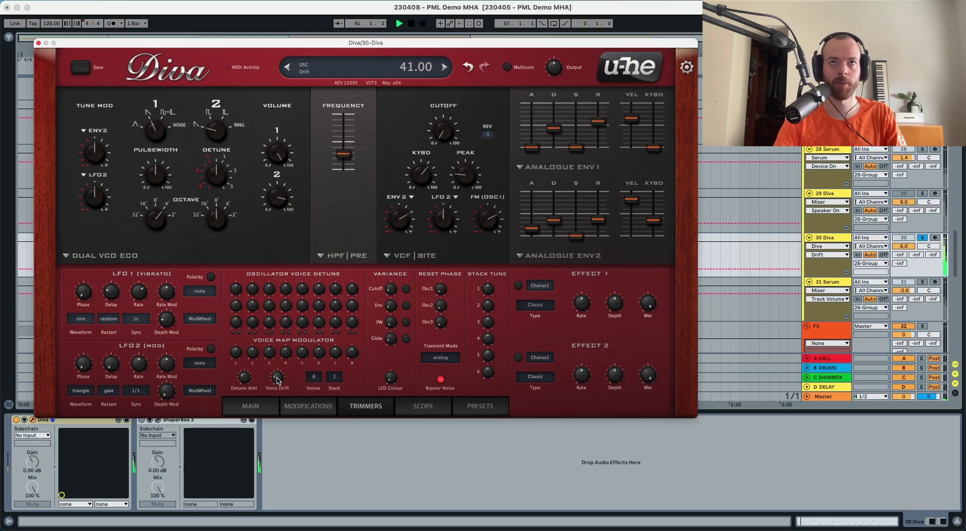
key(space)
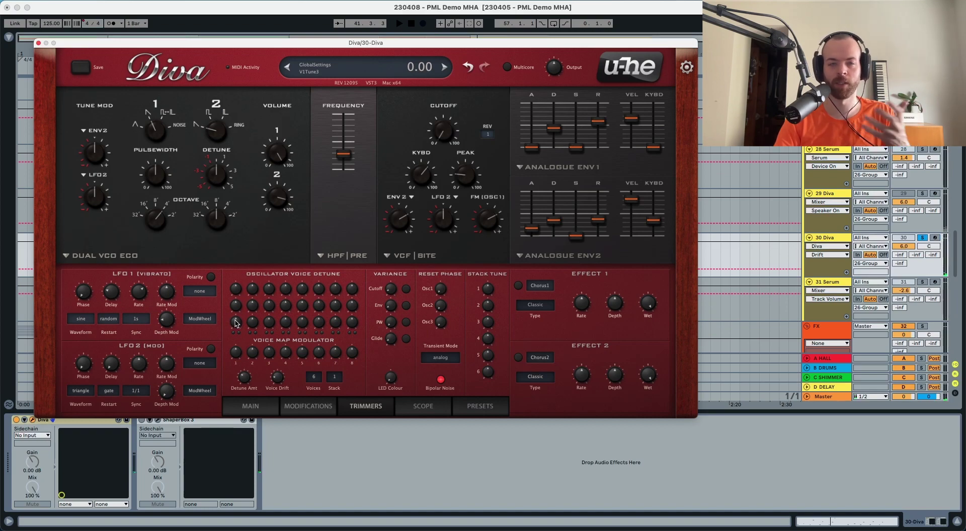
Detune voice 1's three oscillator trimmers to -72.00, 44.00 and -64.00 while auditioning the pattern.
key(space)
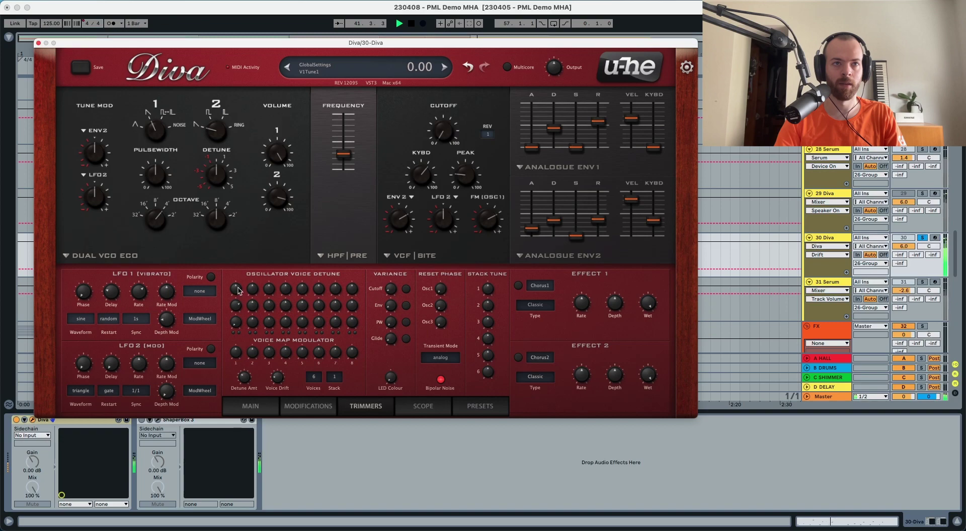
drag(238, 291, 237, 309)
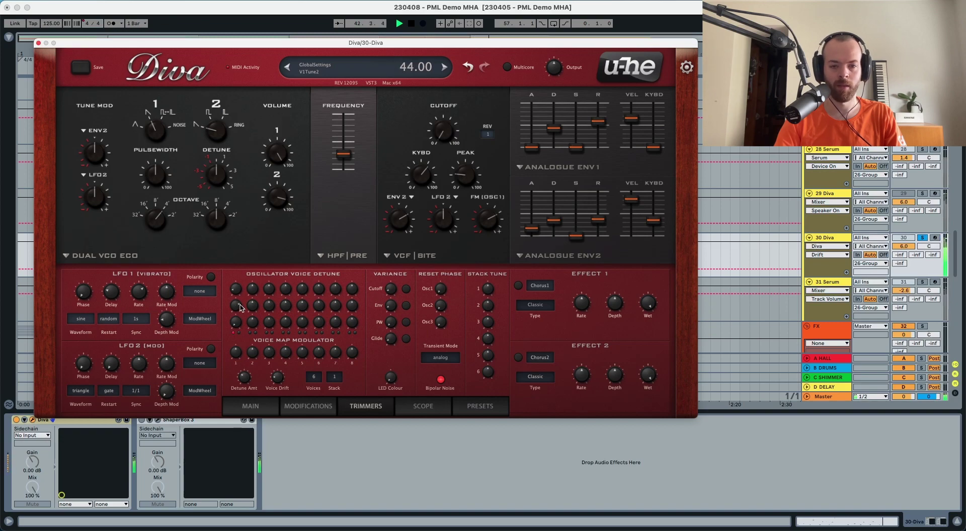
key(space)
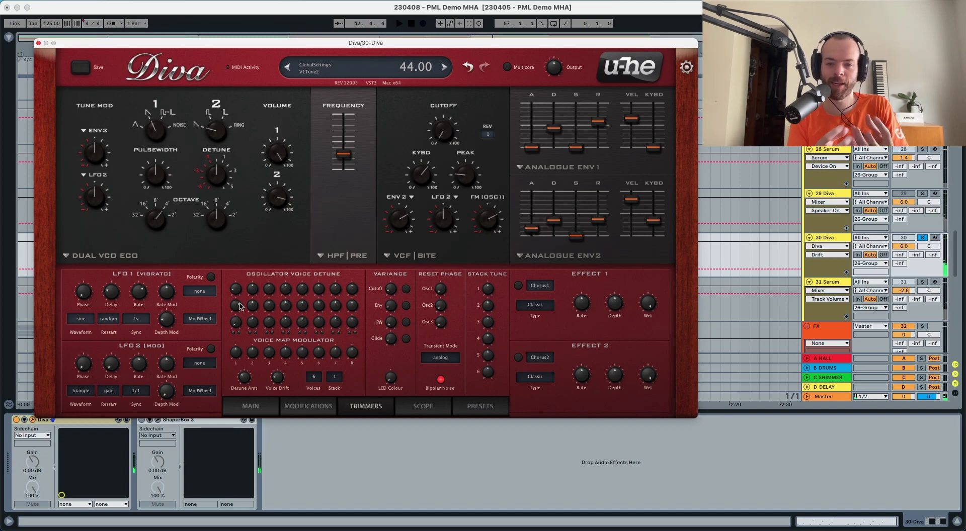
key(space)
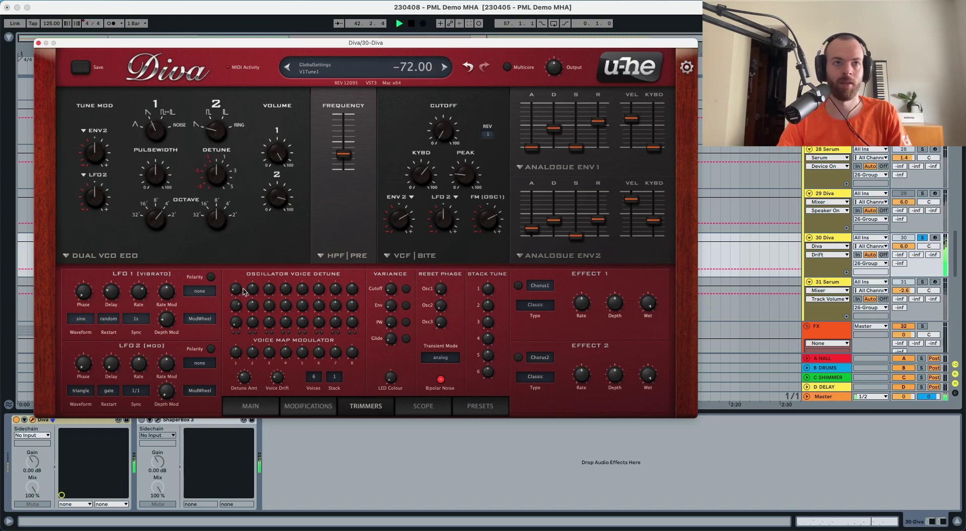
drag(240, 289, 240, 307)
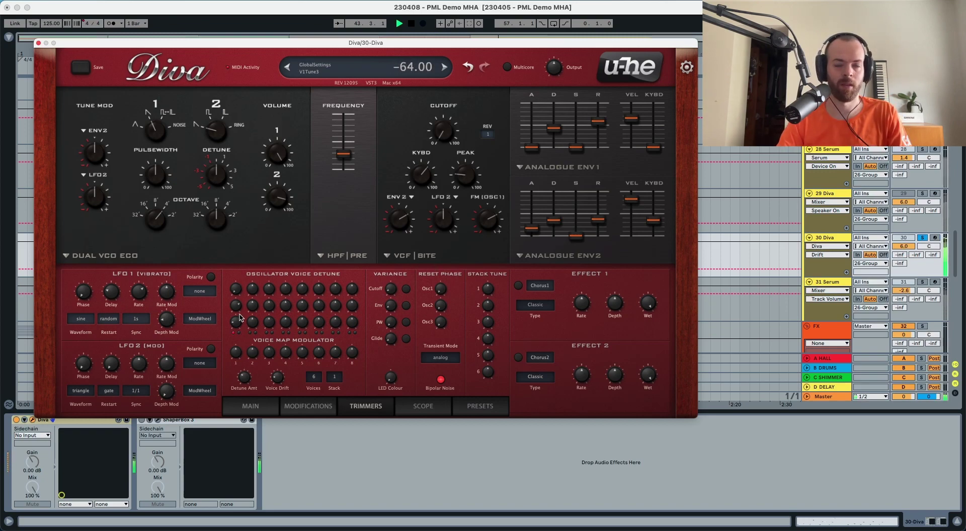
key(space)
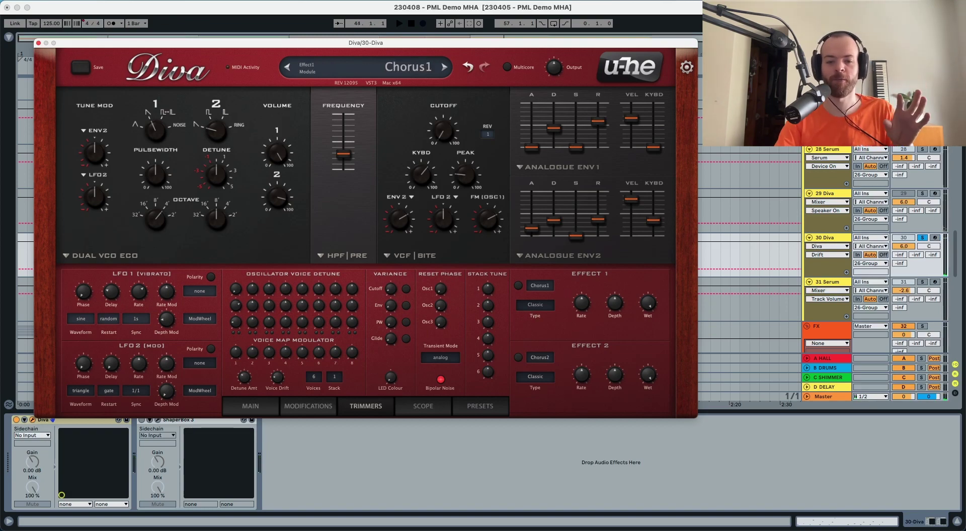
Load Delay1 into Effect 1 and Plate2 into Effect 2, leaving Effect 2 switched off.
click(540, 285)
click(547, 314)
click(541, 286)
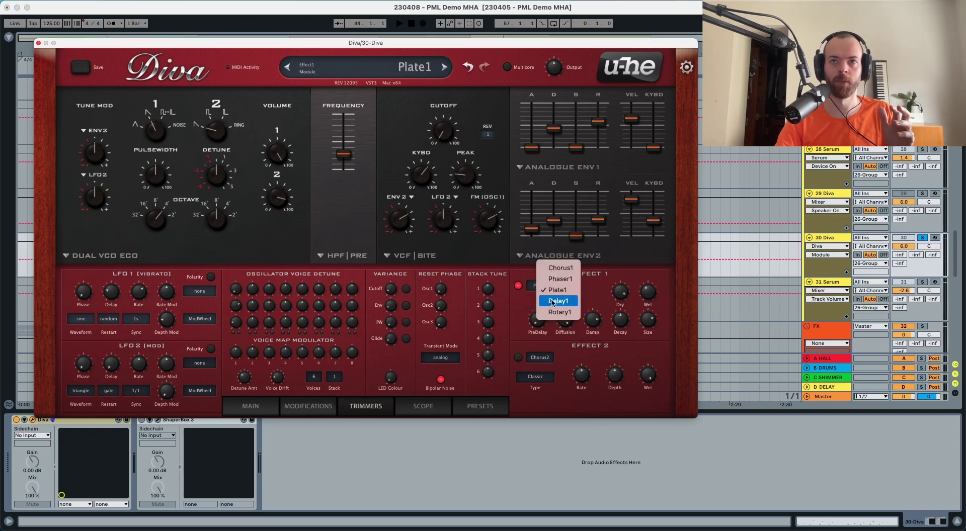
click(546, 300)
click(538, 357)
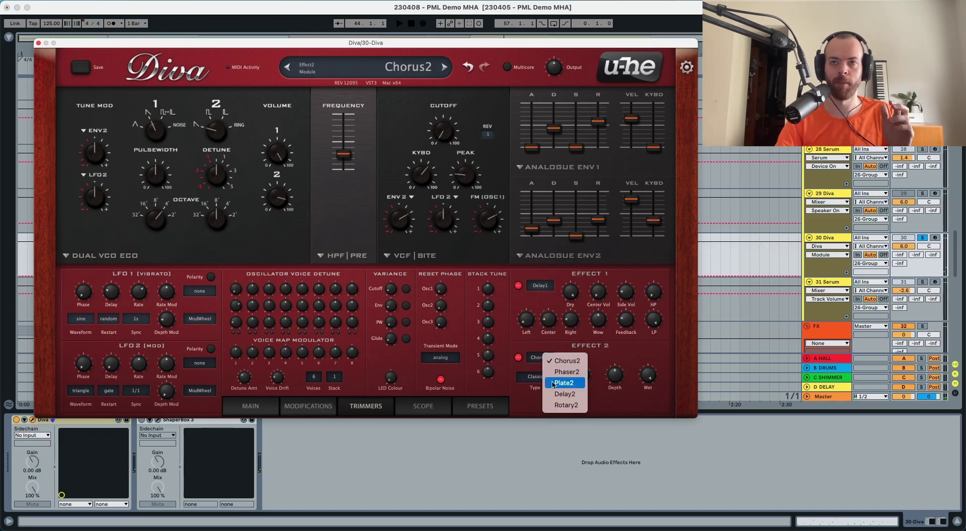
click(553, 385)
click(518, 357)
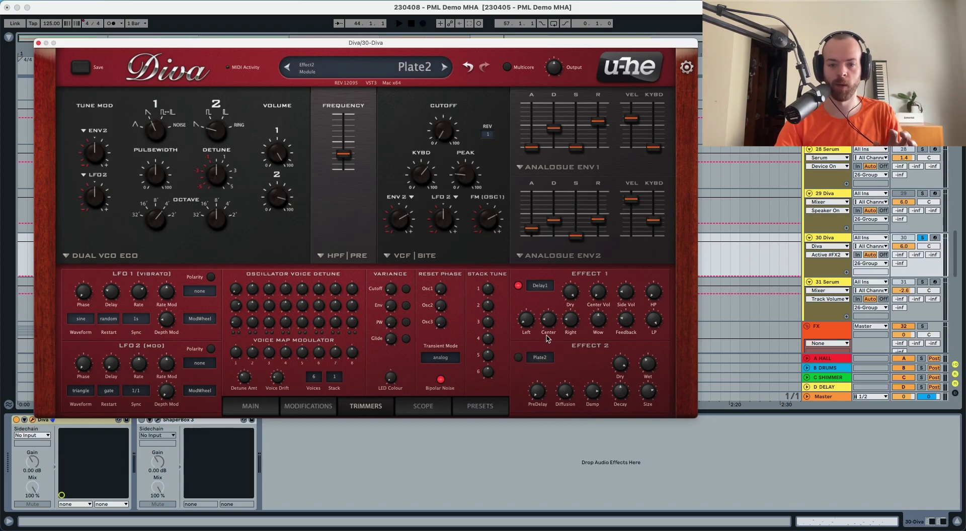
Set Delay1's center volume to 0.00 and side volume to 17.50, and raise its high-pass filter while auditioning.
click(568, 288)
click(592, 292)
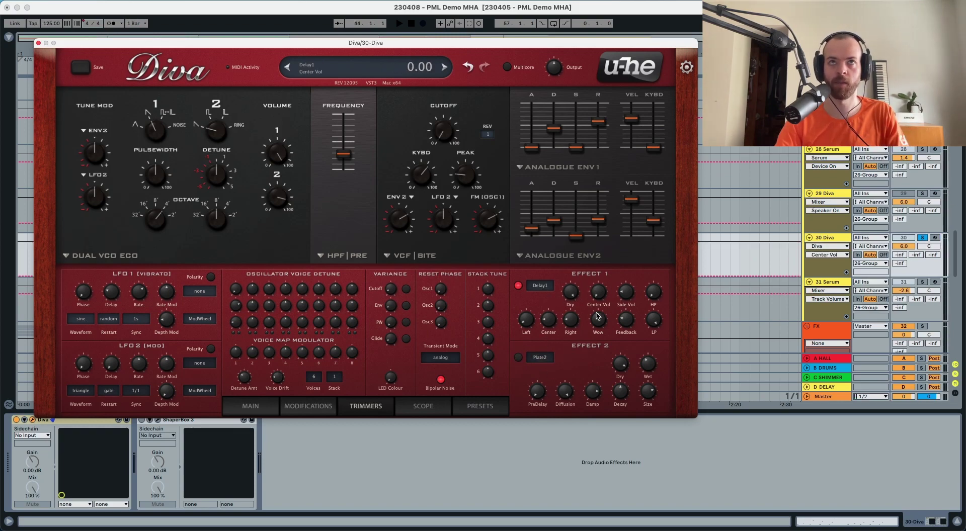
key(space)
drag(625, 293, 626, 297)
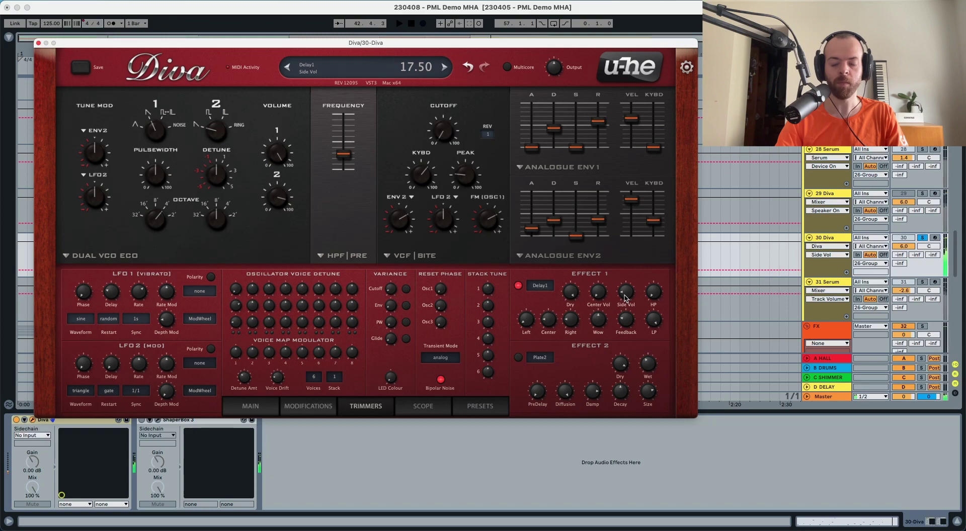
key(space)
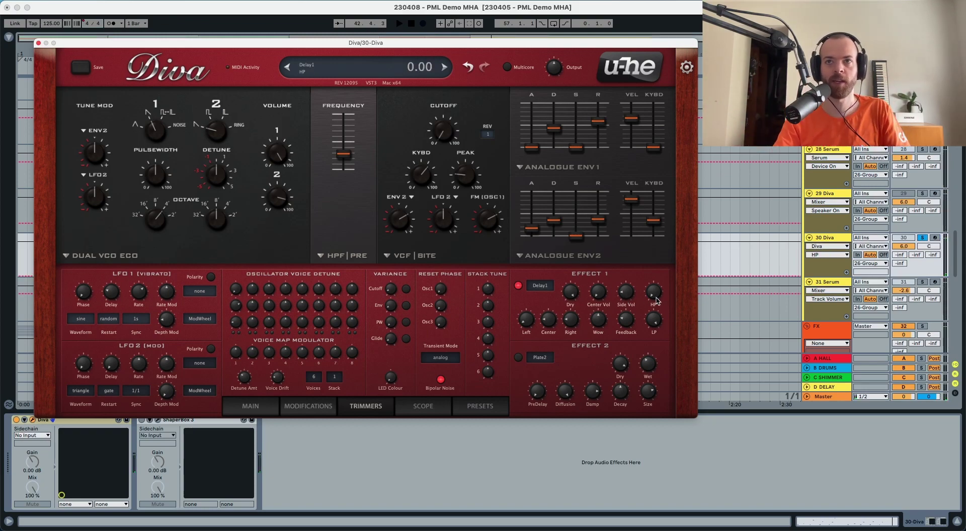
drag(656, 302, 661, 264)
key(space)
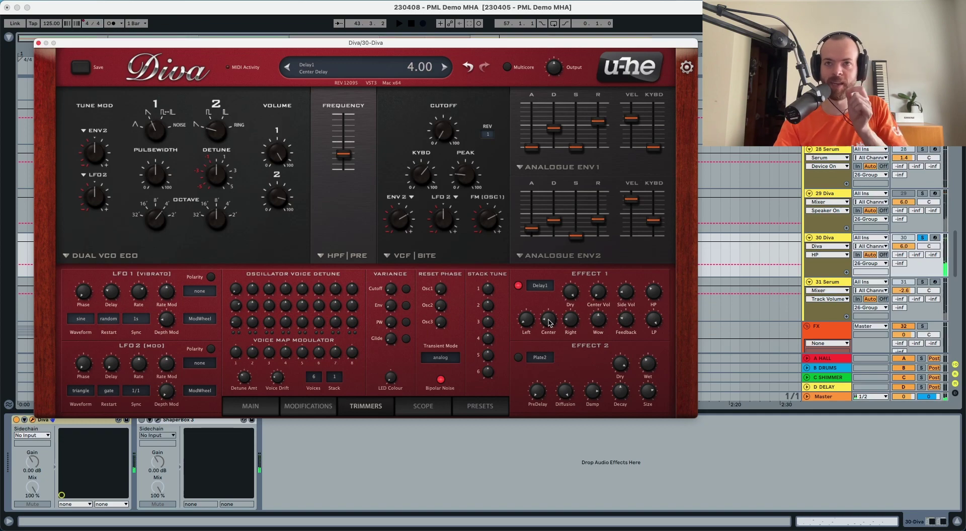
Lower the center delay time, raise the left delay time and set the right delay to 9.90 while auditioning.
drag(548, 323, 548, 354)
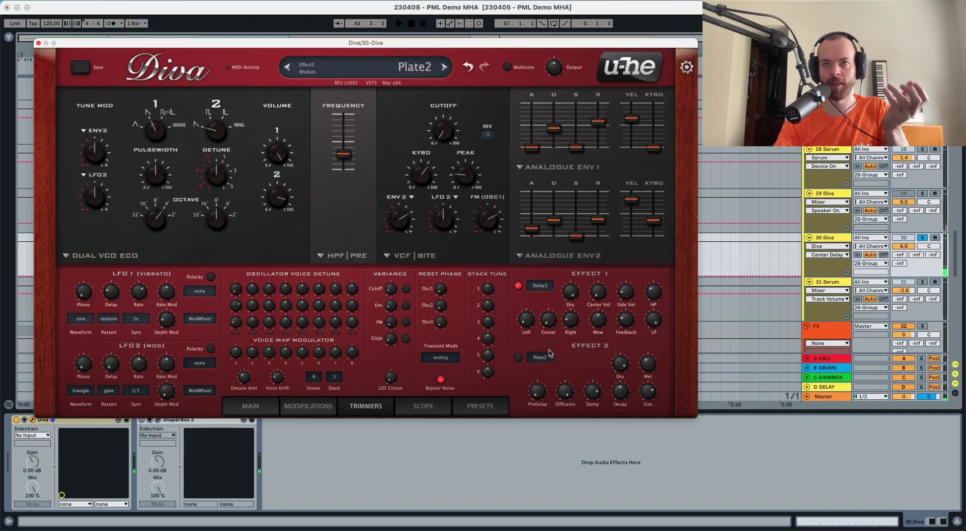
drag(526, 320, 543, 276)
key(space)
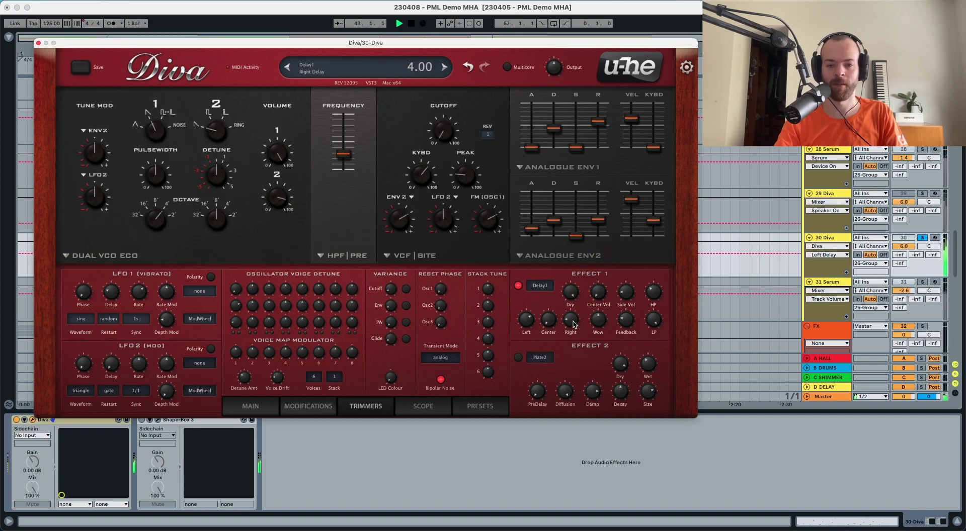
drag(575, 325, 582, 289)
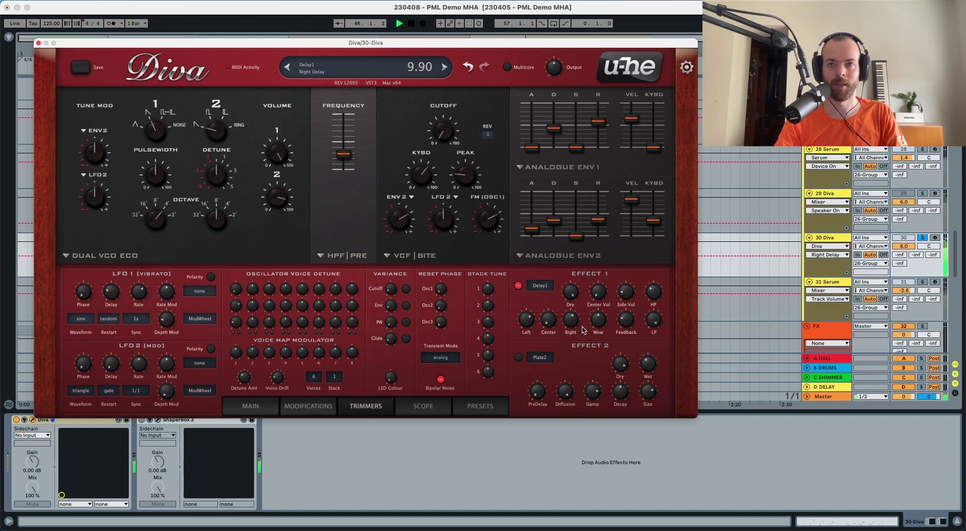
key(space)
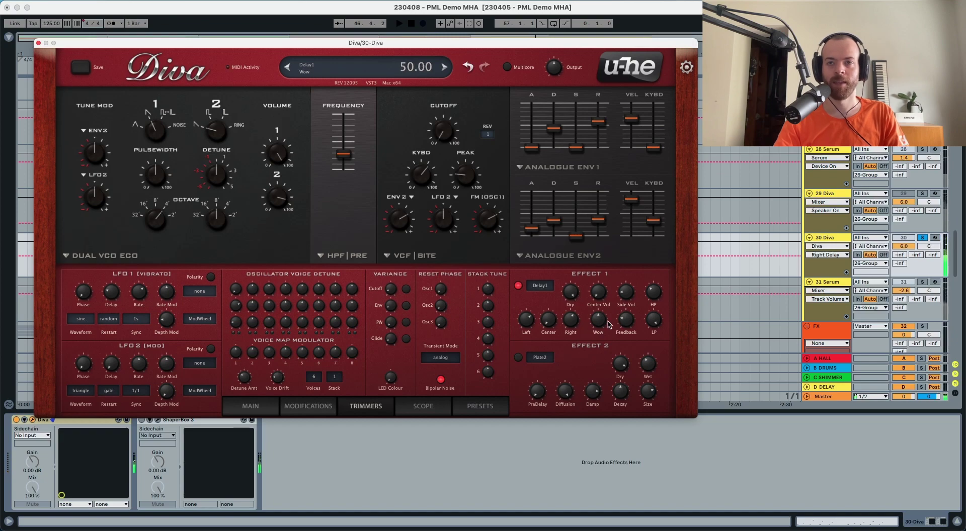
Set the delay's feedback to 55.00 and audition the repeats.
drag(625, 324, 634, 292)
key(space)
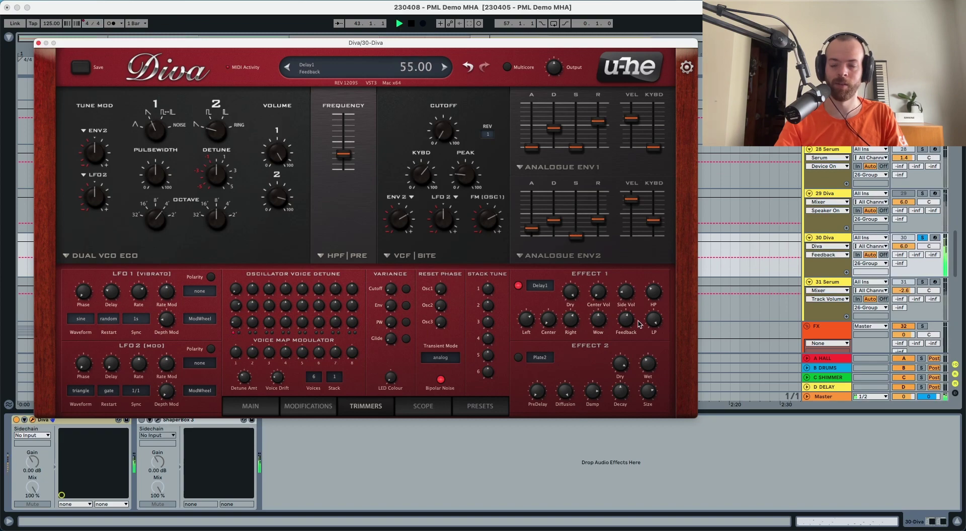
key(space)
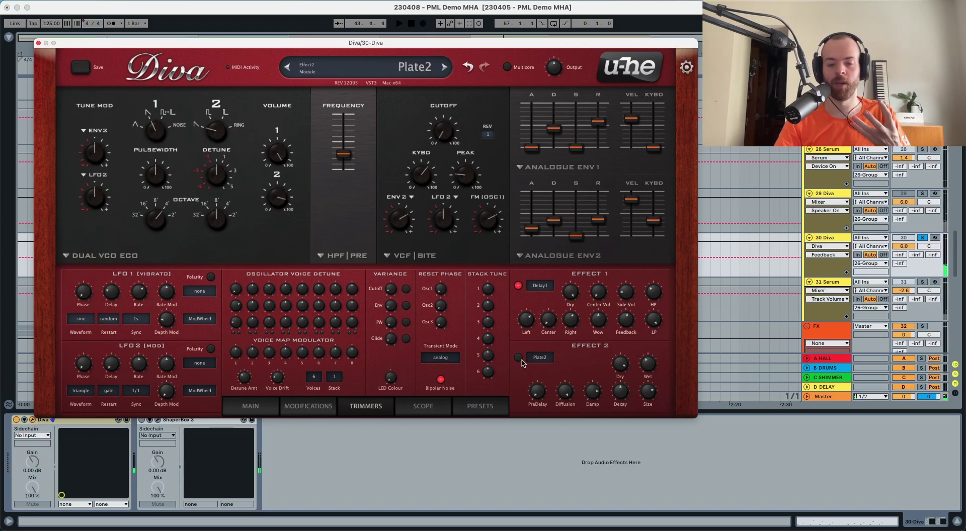
Switch on the Plate2 reverb and lower its dry and wet levels while auditioning.
click(518, 358)
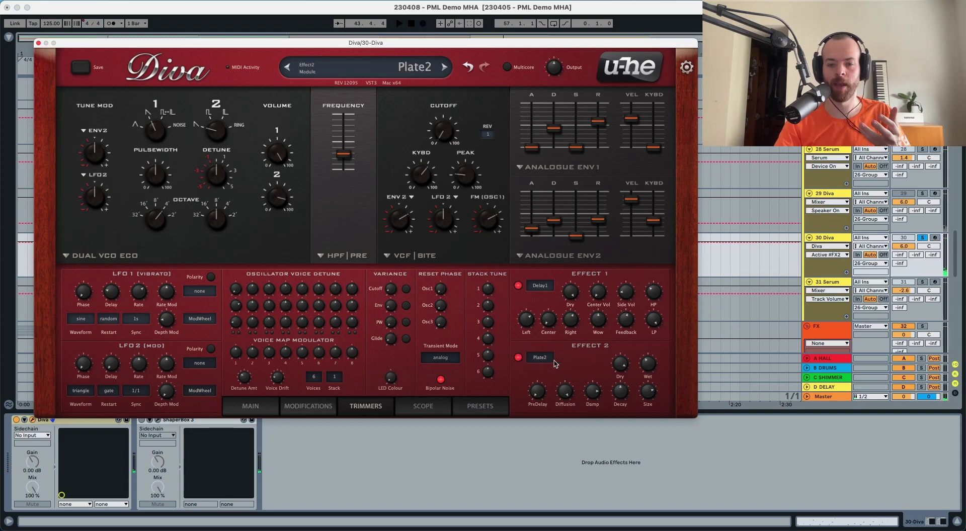
key(space)
drag(614, 364, 615, 375)
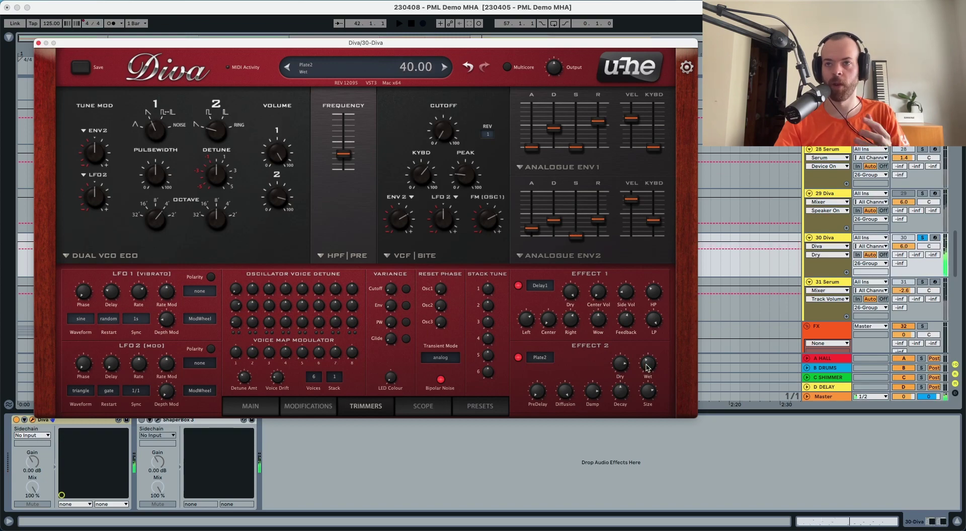
drag(647, 366, 642, 396)
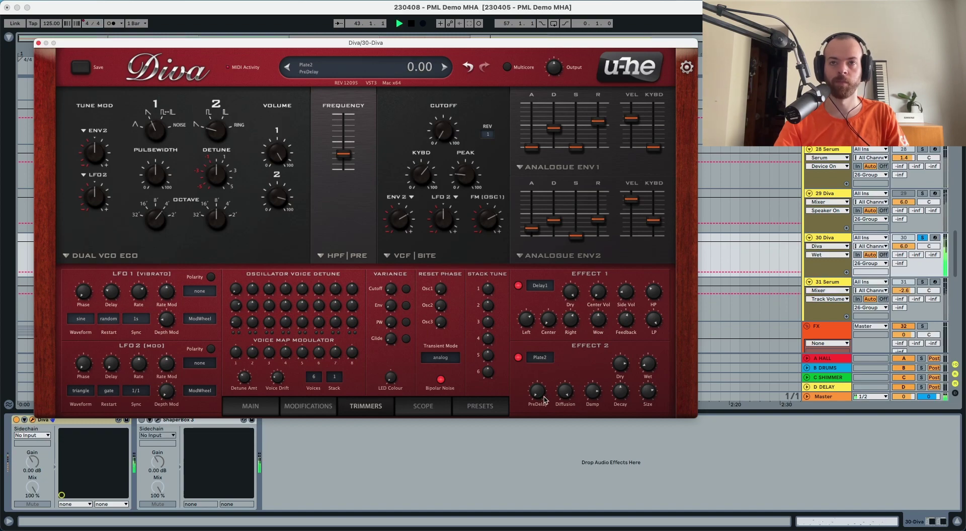
key(space)
Adjust the plate reverb's diffusion and damping and audition the reverb.
drag(566, 395, 590, 433)
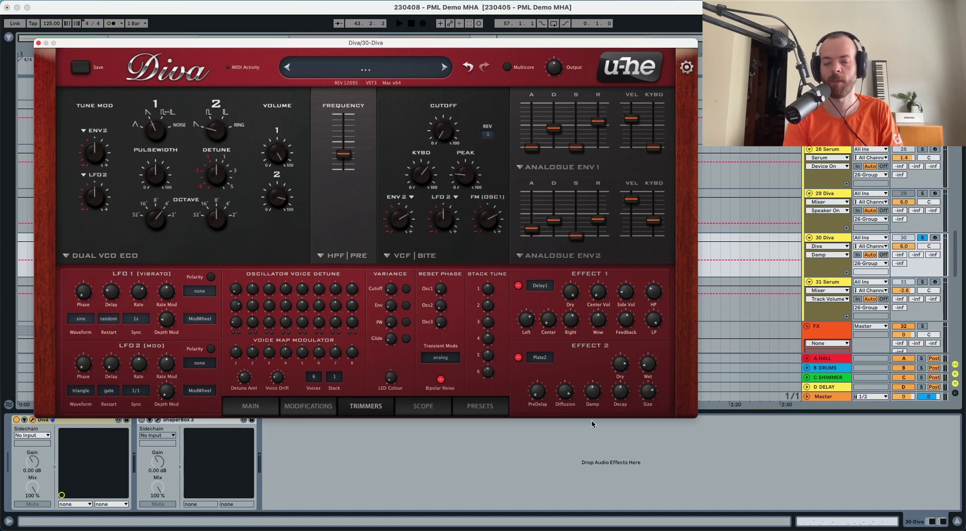
key(space)
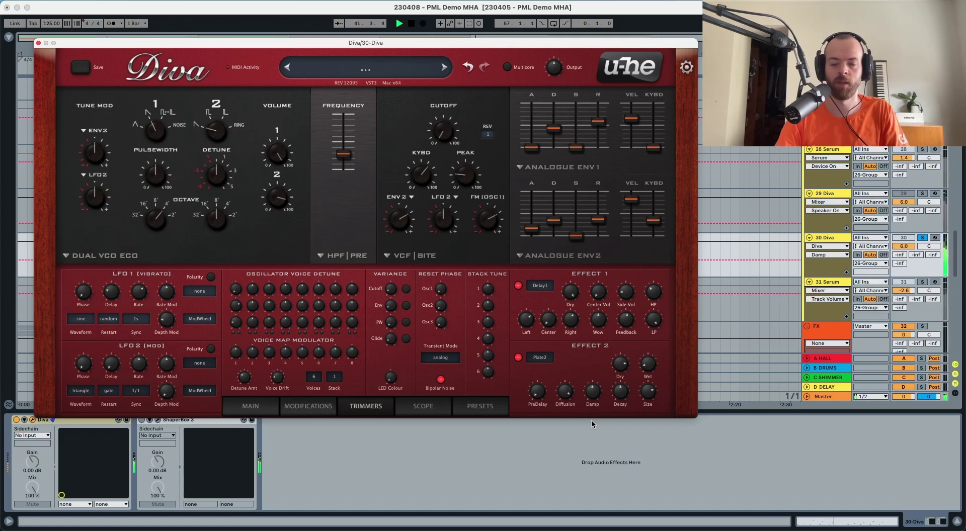
key(space)
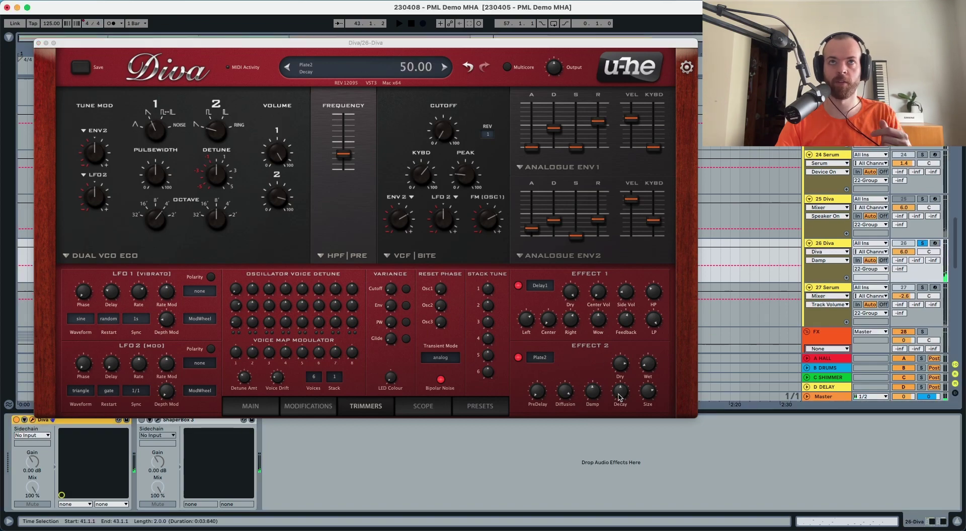
Set the plate reverb's decay to 65.00 and size to 154.00, auditioning both.
drag(618, 397, 624, 382)
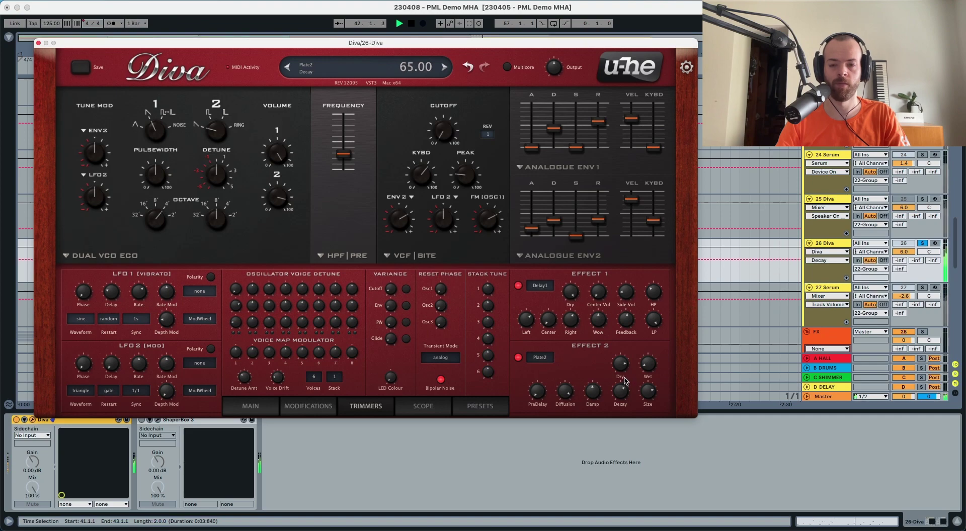
key(space)
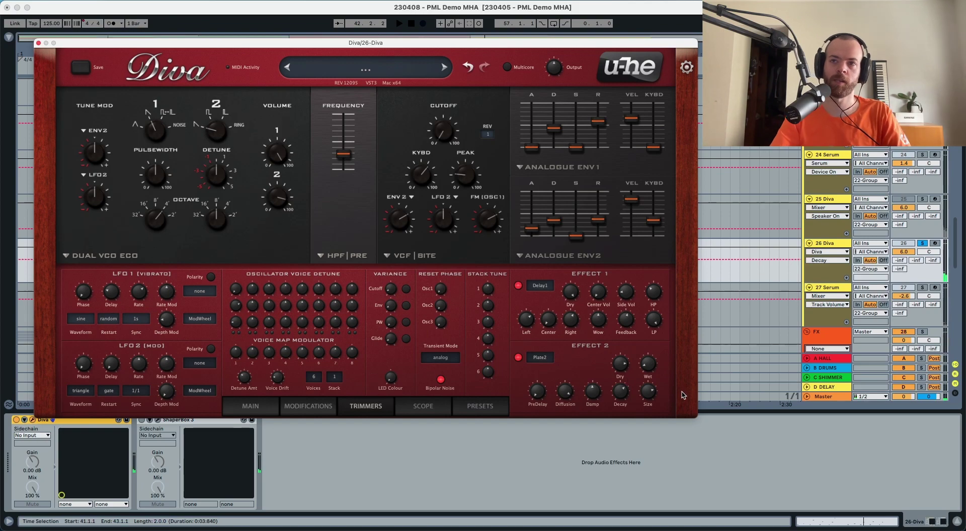
drag(649, 397, 649, 395)
key(space)
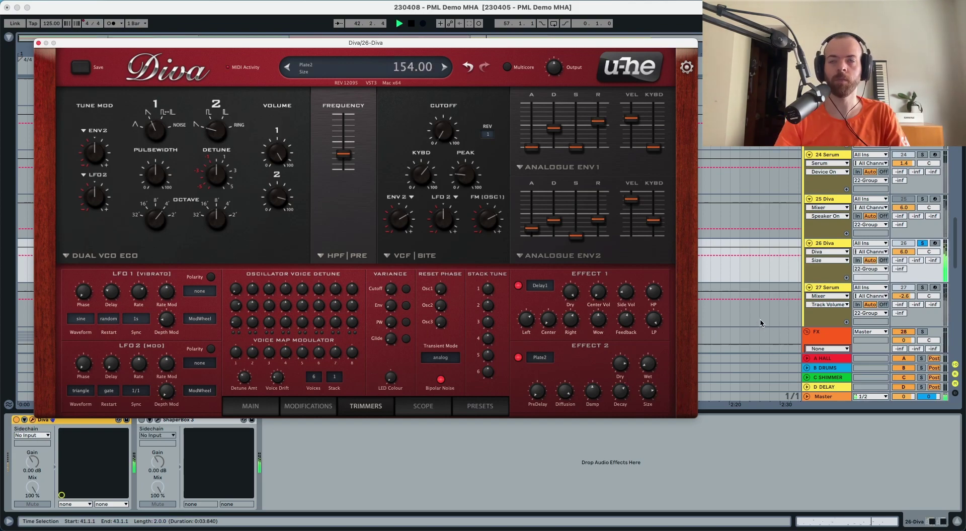
key(space)
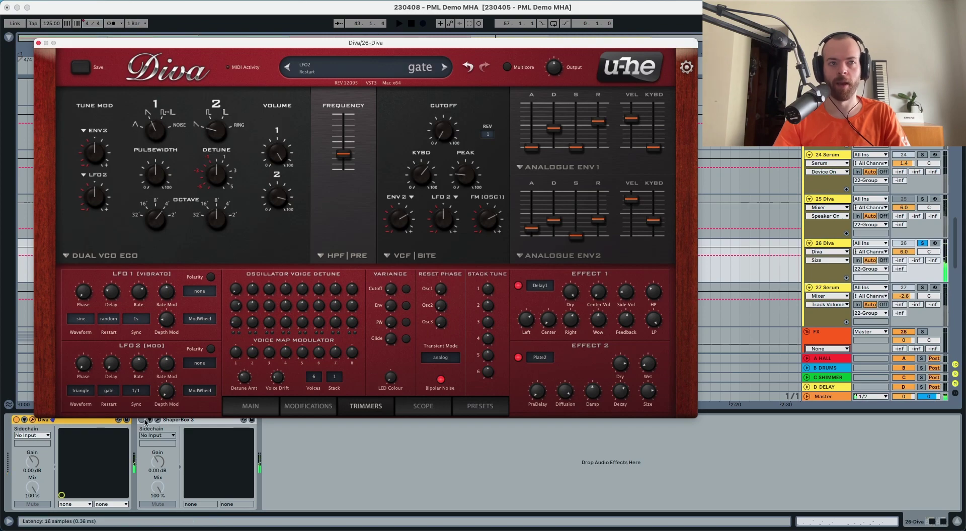
Switch on ShaperBox 3 on the Diva track and play the pattern through it.
click(143, 424)
key(space)
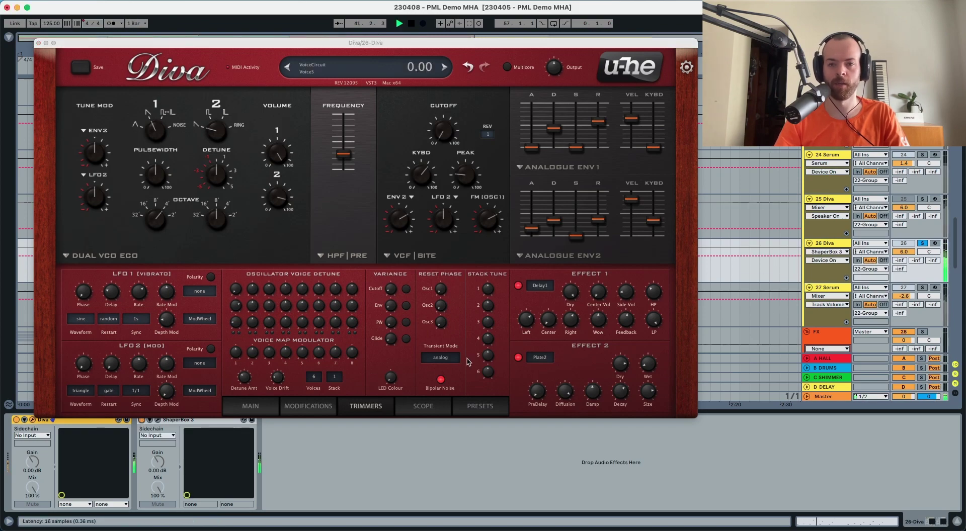
Unsolo the Diva track and raise the synth's main output to about 144.00 within the full mix.
click(921, 244)
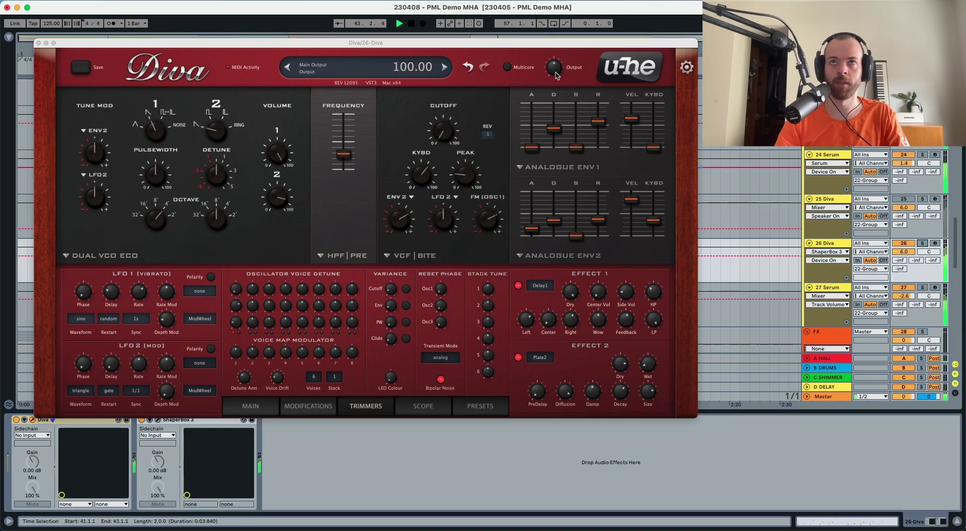
drag(556, 76, 555, 59)
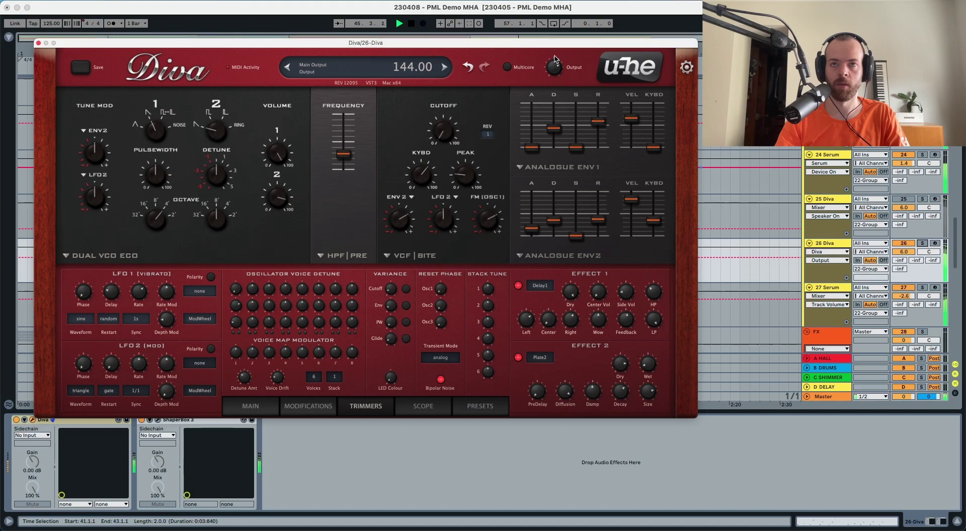
drag(555, 59, 556, 58)
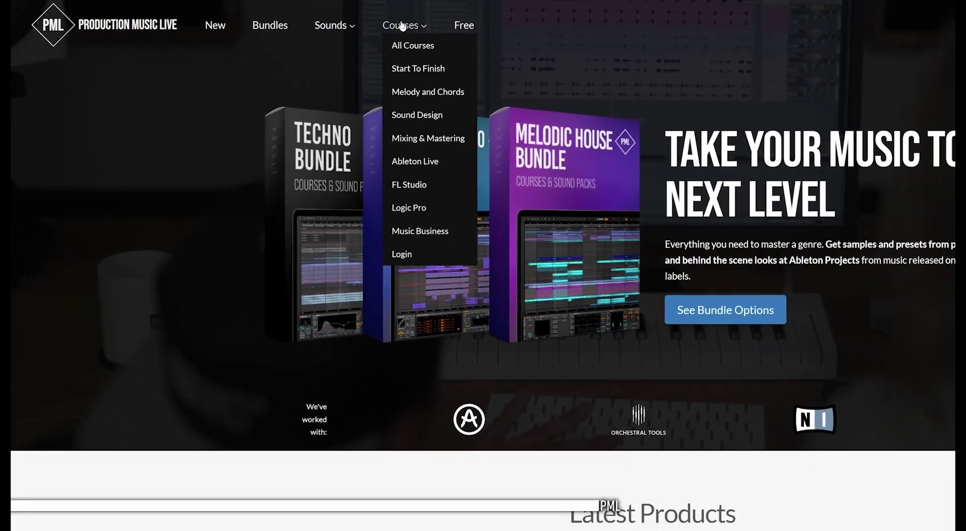
mouse_move(388, 29)
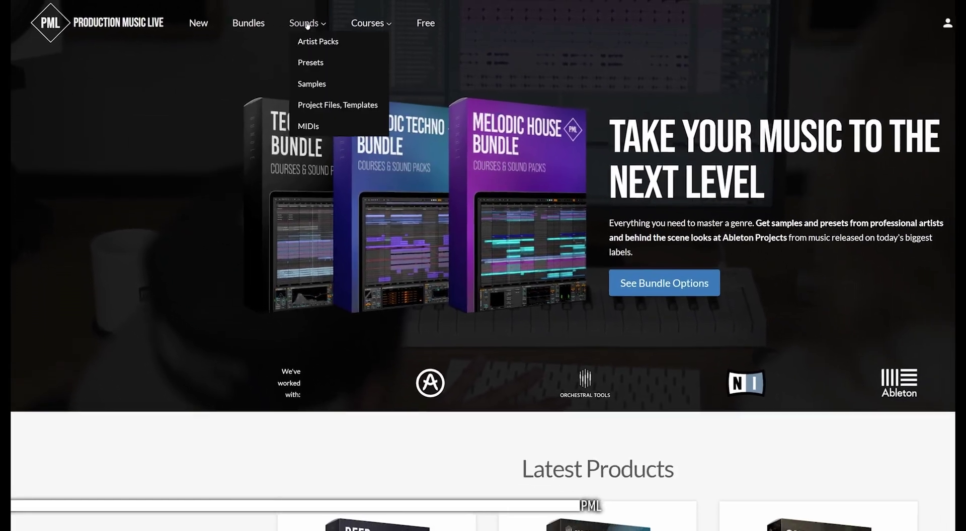